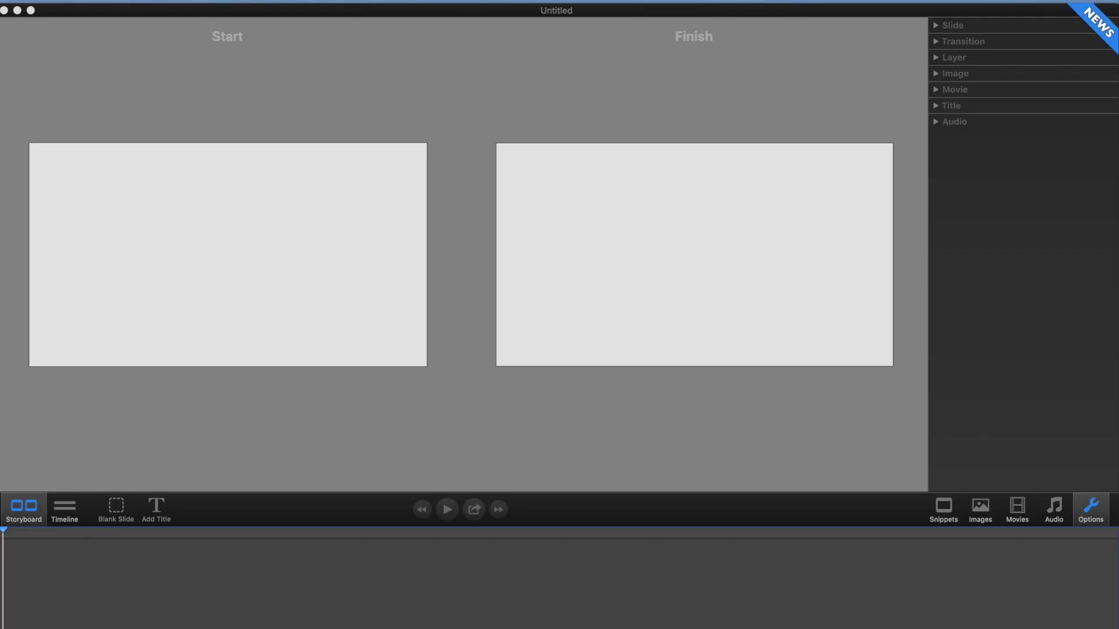
# - Bring up the file dialog on the slideshow folder of wedding JPEGs with Cmd+O
pyautogui.press('super+o')
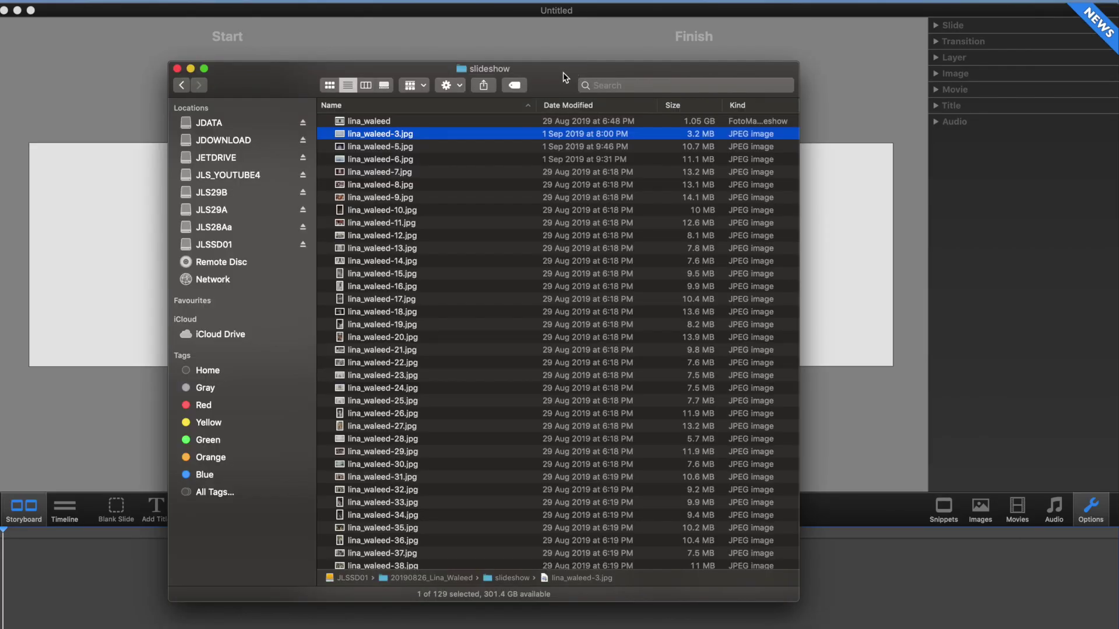
# - Select all 128 wedding JPEGs and drop them onto the FotoMagico storyboard as slides
pyautogui.moveTo(563, 73); pyautogui.dragTo(611, 76)
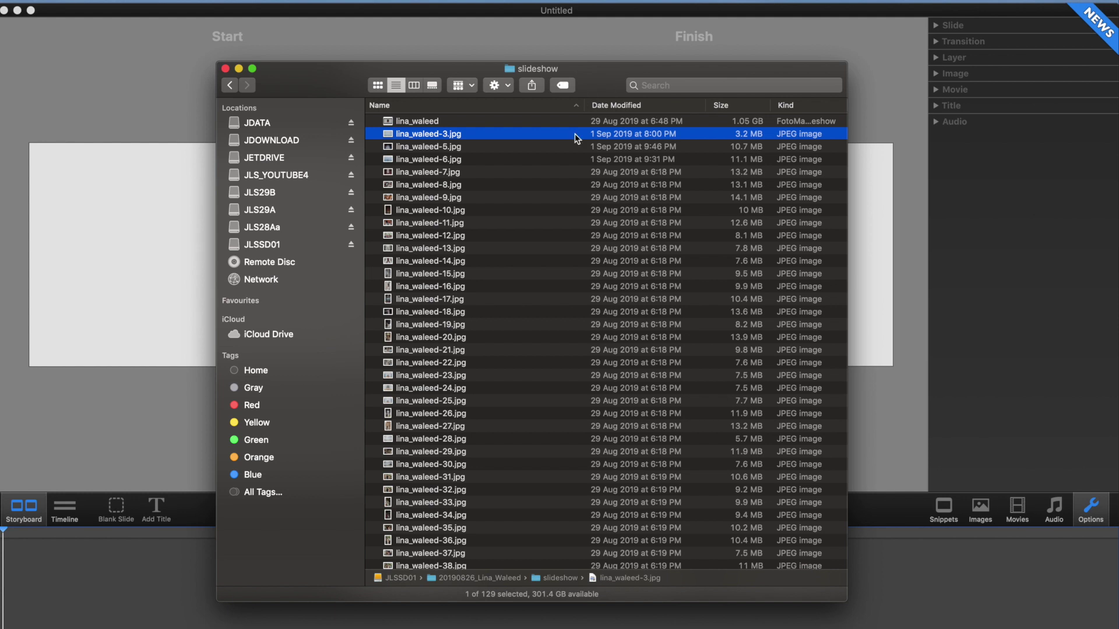
pyautogui.moveTo(605, 86); pyautogui.dragTo(611, 65)
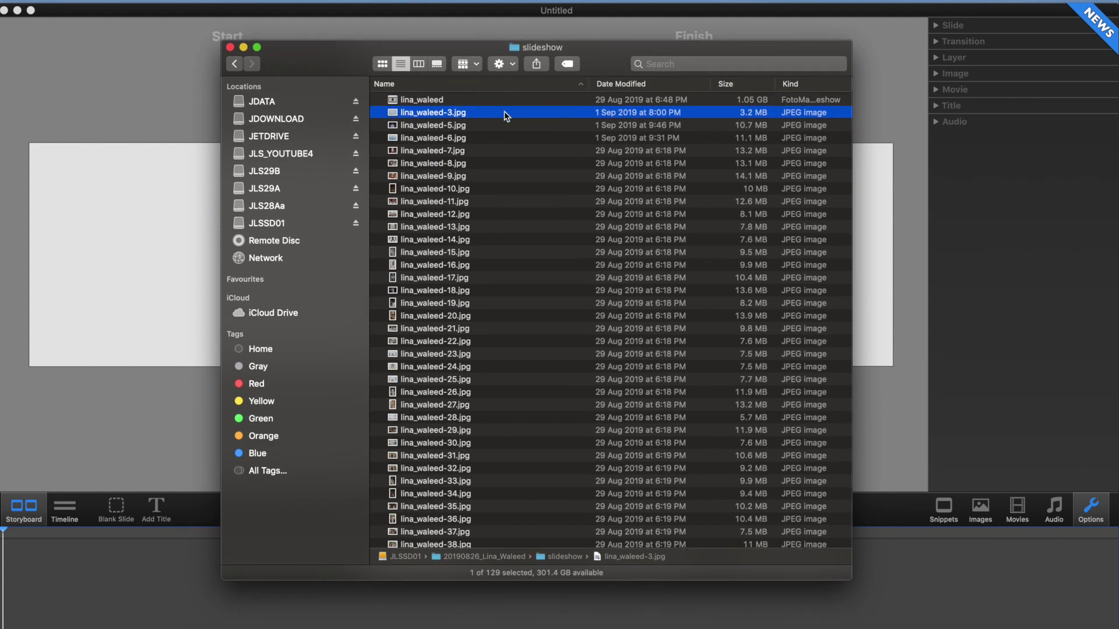
pyautogui.scroll(-20, 506, 116)
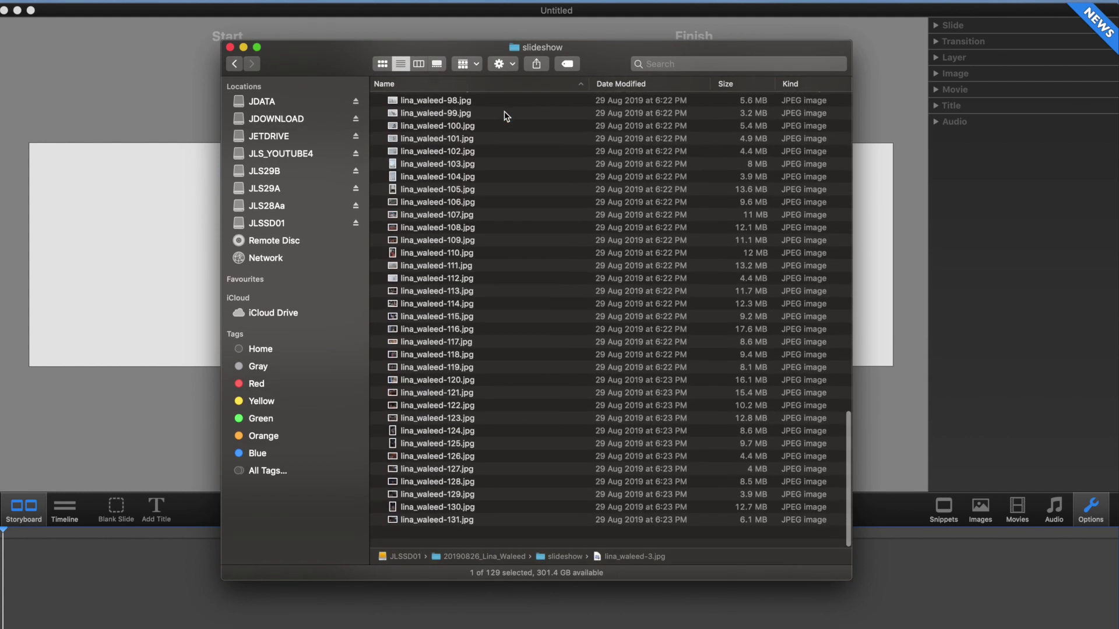
pyautogui.keyDown('shift'); pyautogui.click(447, 542); pyautogui.keyUp('shift')
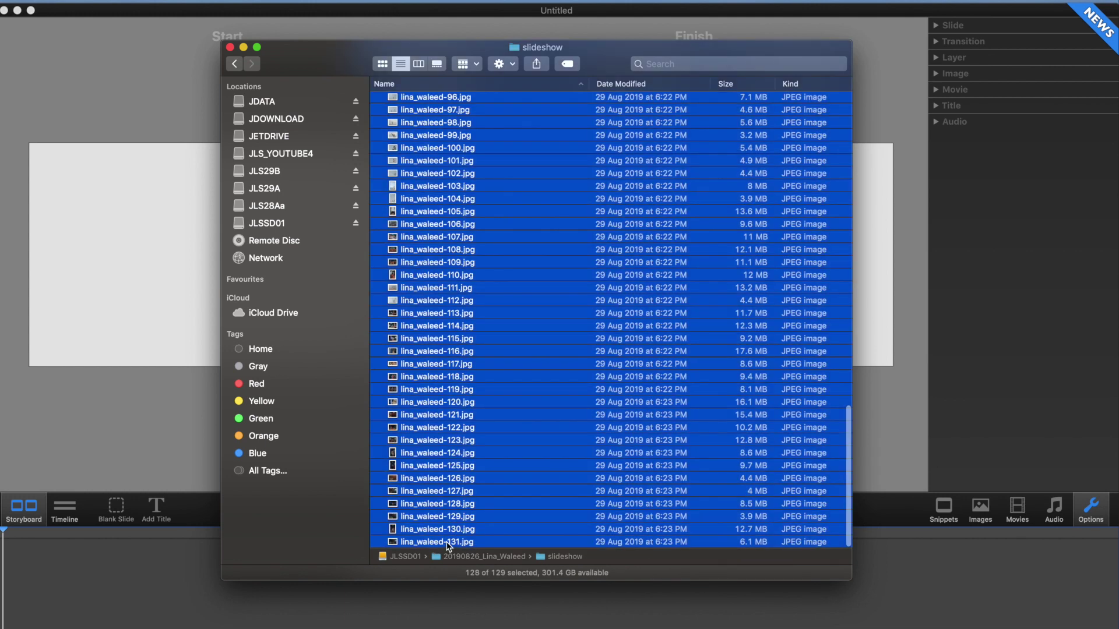
pyautogui.moveTo(467, 48); pyautogui.dragTo(534, 44)
pyautogui.moveTo(523, 100); pyautogui.dragTo(87, 606)
pyautogui.click(504, 589)
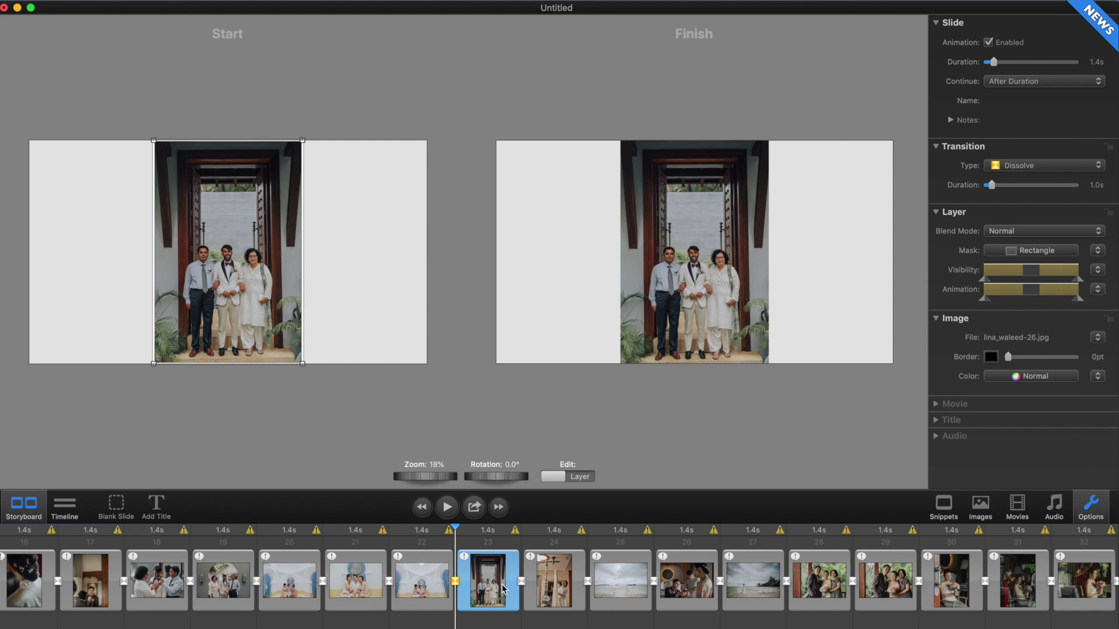
# - Browse the storyboard slides, including beach ceremony slide 28, slides 34–35 and bouquet slide 7
pyautogui.click(621, 583)
pyautogui.click(687, 583)
pyautogui.click(753, 583)
pyautogui.click(823, 591)
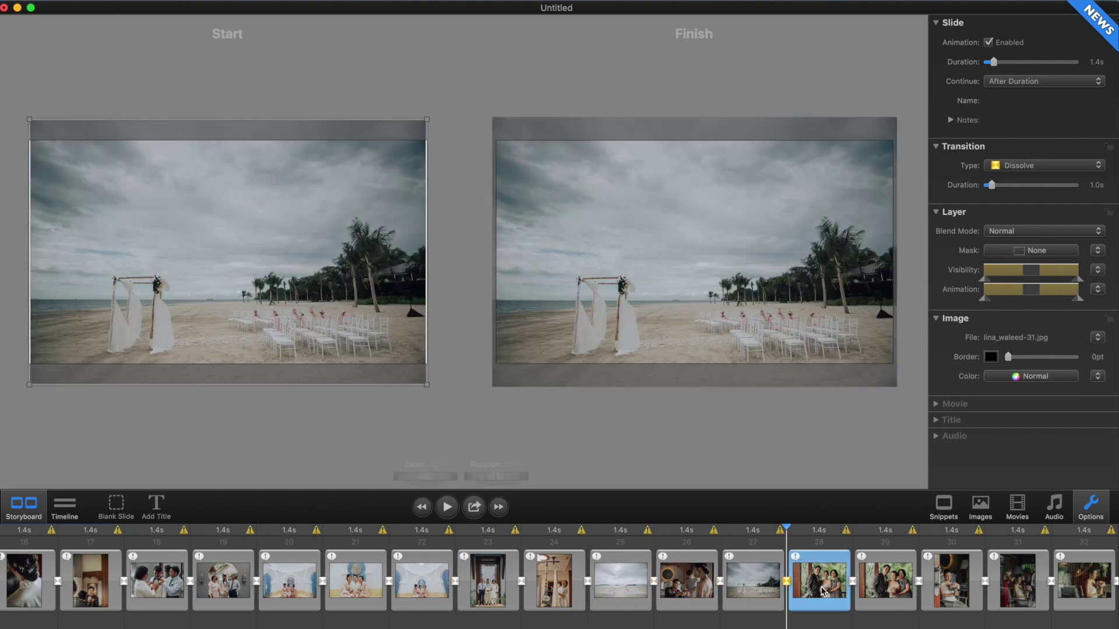
pyautogui.hscroll(10, 845, 592)
pyautogui.click(870, 595)
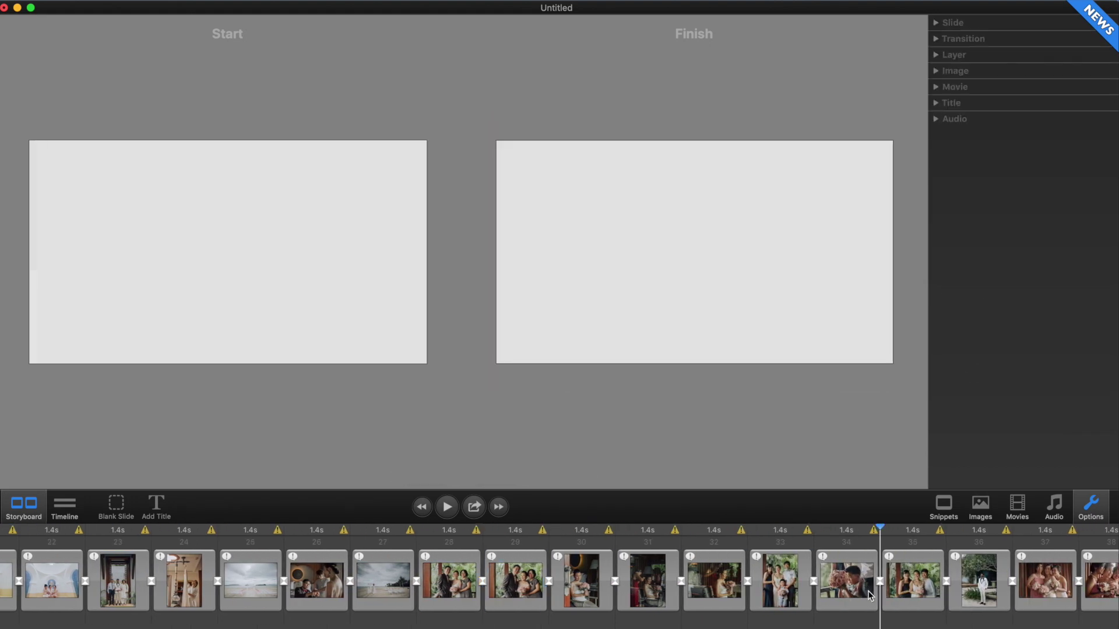
pyautogui.click(869, 595)
pyautogui.click(892, 595)
pyautogui.hscroll(8, 891, 595)
pyautogui.hscroll(-15, 892, 595)
pyautogui.click(429, 586)
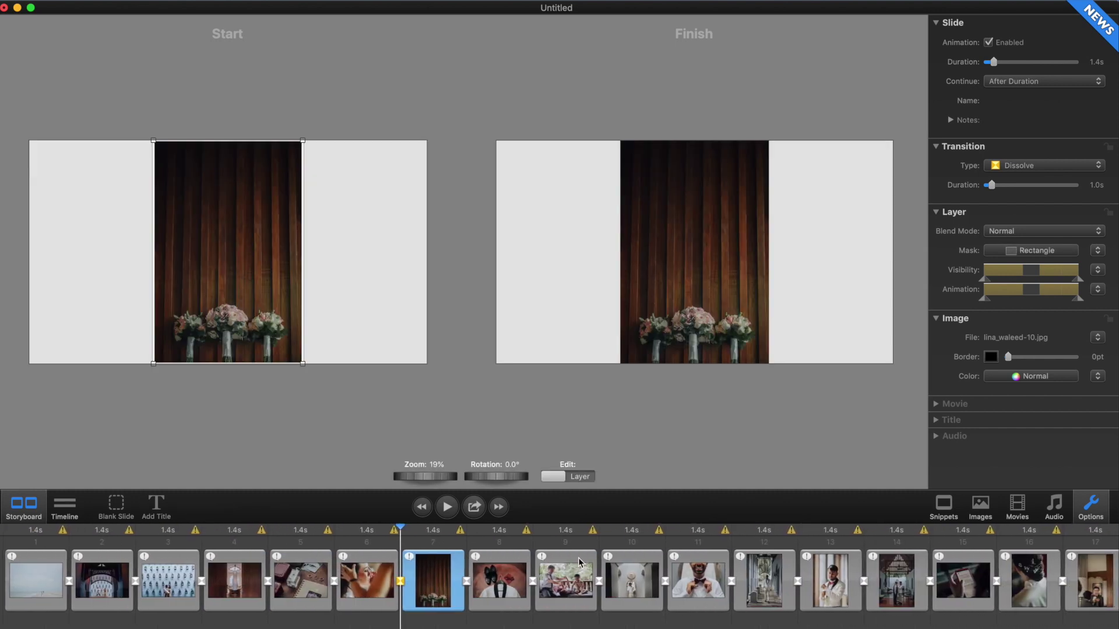
# - Disable animation on slide 1, shrink its beach photo to 20% zoom, centre it, and add a title
pyautogui.click(44, 581)
pyautogui.click(1009, 43)
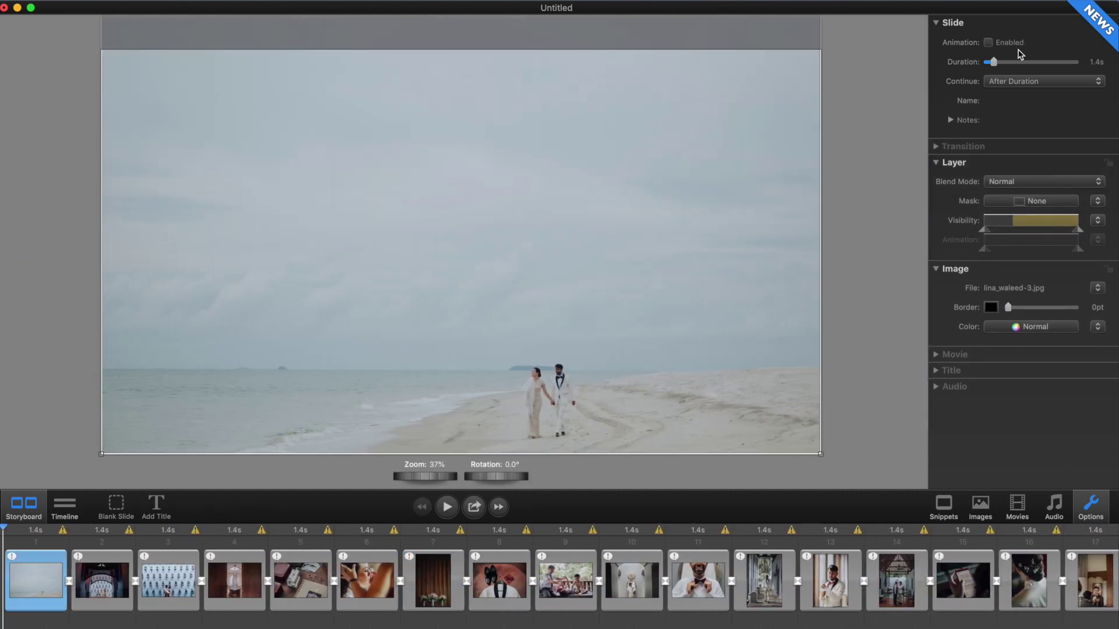
pyautogui.moveTo(442, 477); pyautogui.dragTo(401, 479)
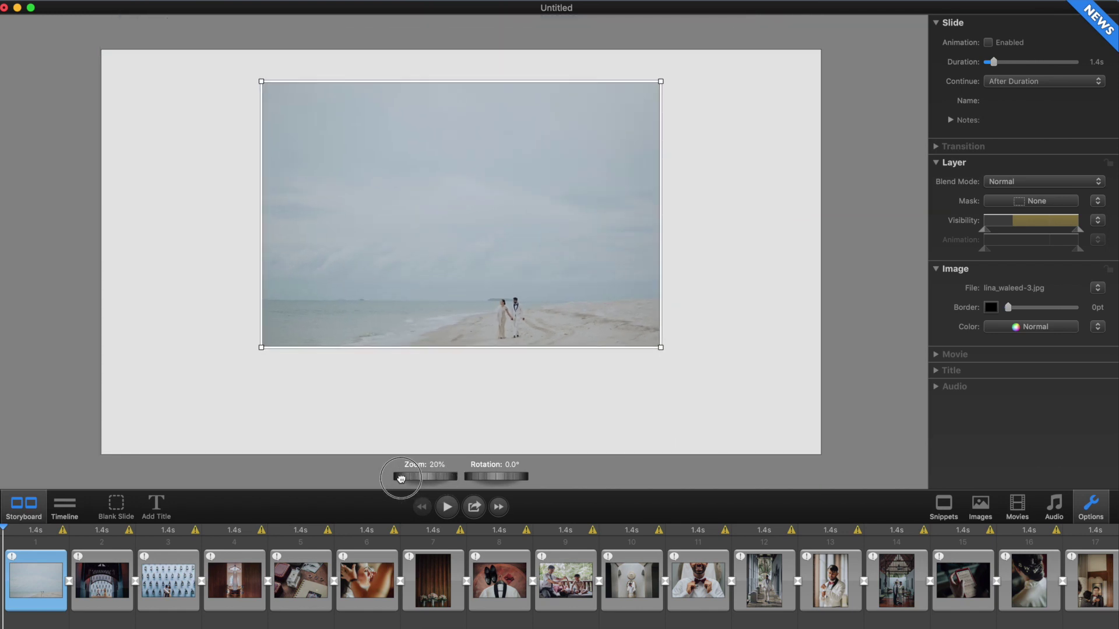
pyautogui.moveTo(512, 187)
pyautogui.mouseDown()
pyautogui.moveTo(509, 211)
pyautogui.moveTo(509, 201)
pyautogui.mouseUp()
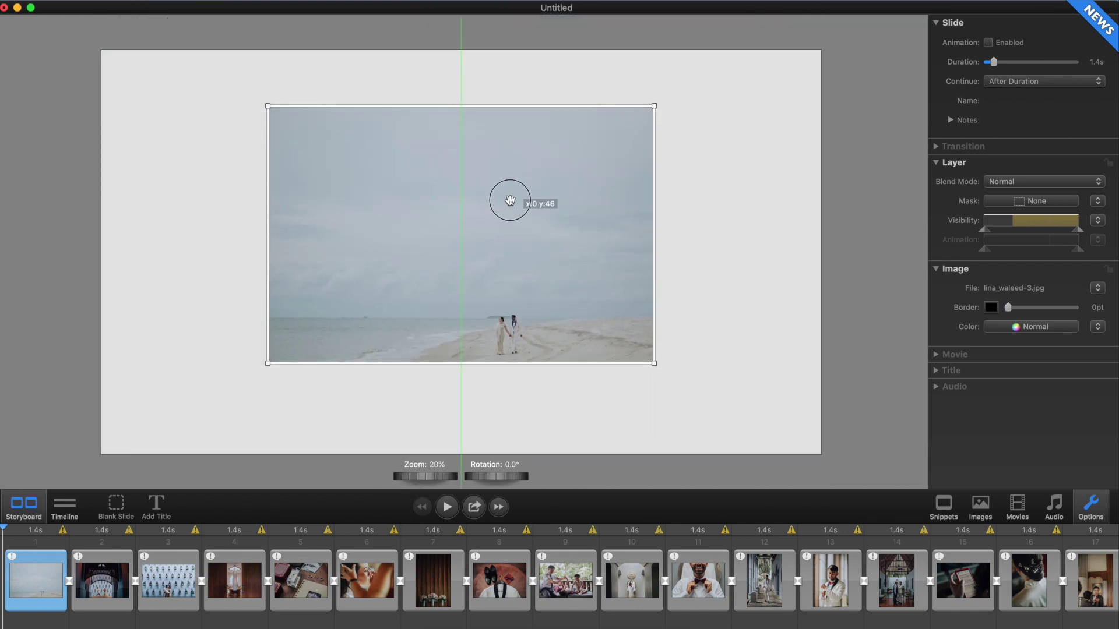
pyautogui.click(361, 456)
pyautogui.click(157, 505)
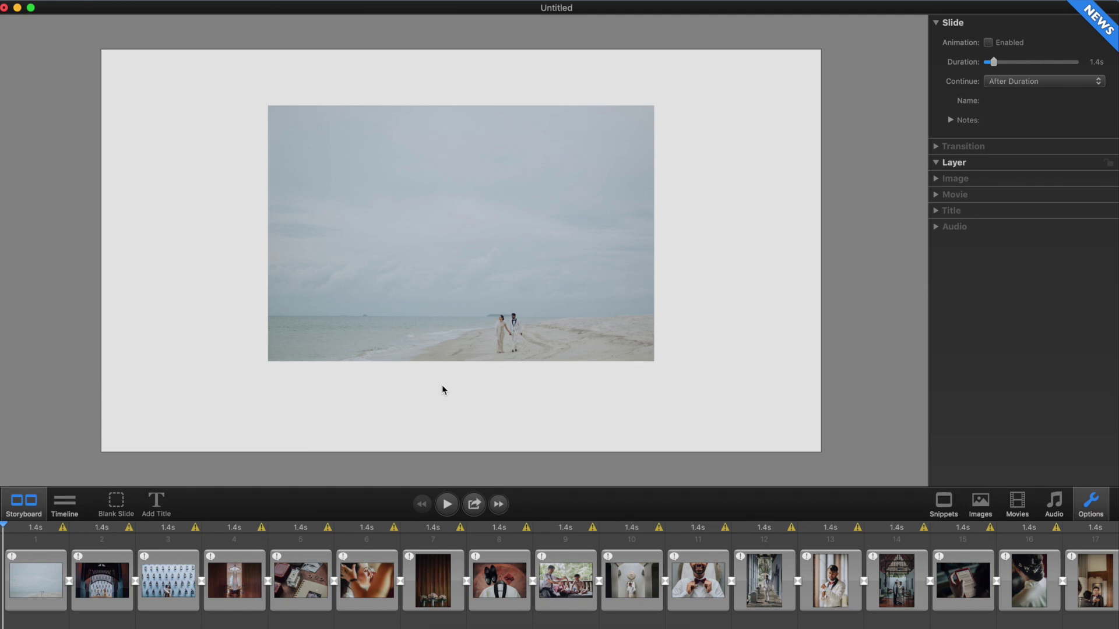
pyautogui.click(466, 250)
# - Replace the title text with 'Lina & Waleed' and move it below the photo
pyautogui.doubleClick(466, 250)
pyautogui.press('BackSpace')
pyautogui.write('Lina & Waleed')
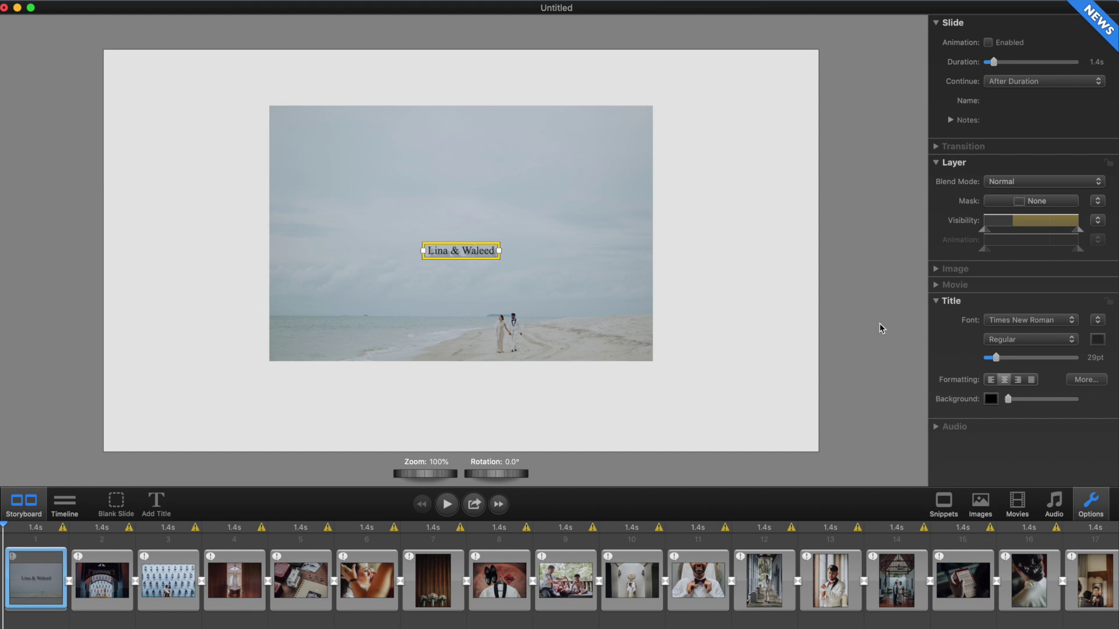
pyautogui.press('Escape')
pyautogui.moveTo(475, 256); pyautogui.dragTo(475, 382)
# - Add '27th August 2019' as a 20pt second line and set the names line to 26pt
pyautogui.doubleClick(485, 380)
pyautogui.press('Right')
pyautogui.press('Return')
pyautogui.write('27')
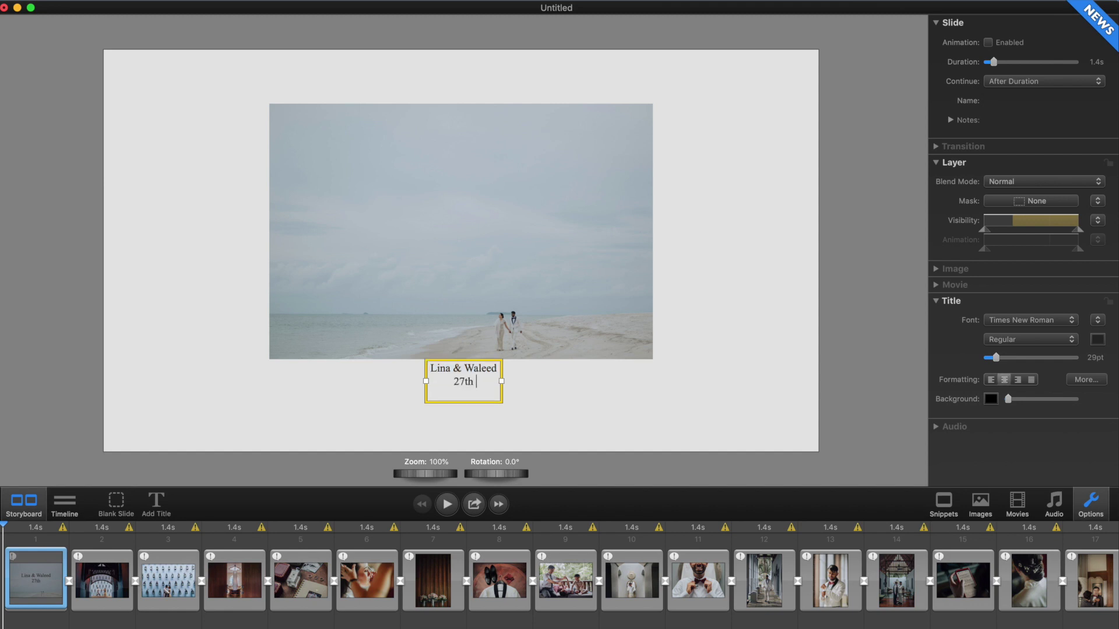
pyautogui.write('th August 2019')
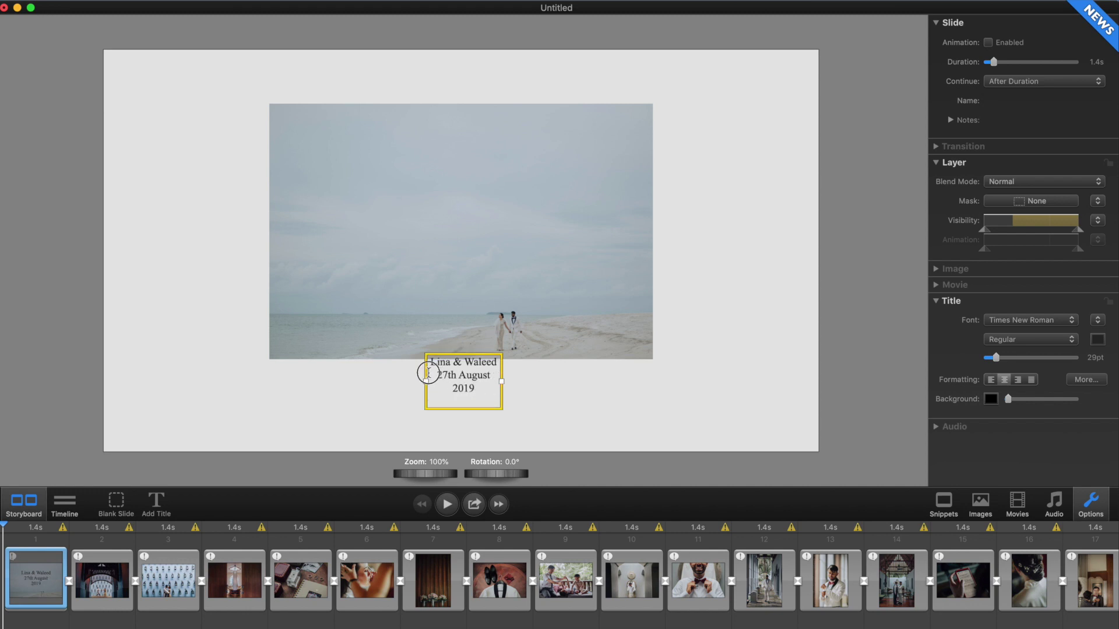
pyautogui.moveTo(475, 390); pyautogui.dragTo(445, 376)
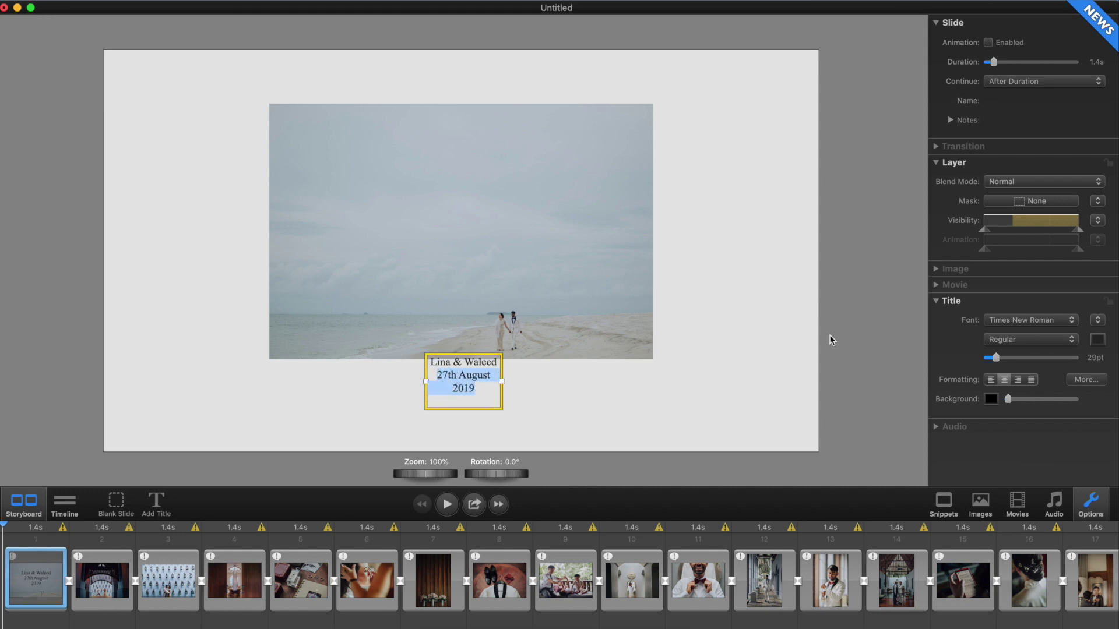
pyautogui.moveTo(1000, 361); pyautogui.dragTo(997, 362)
pyautogui.tripleClick(467, 367)
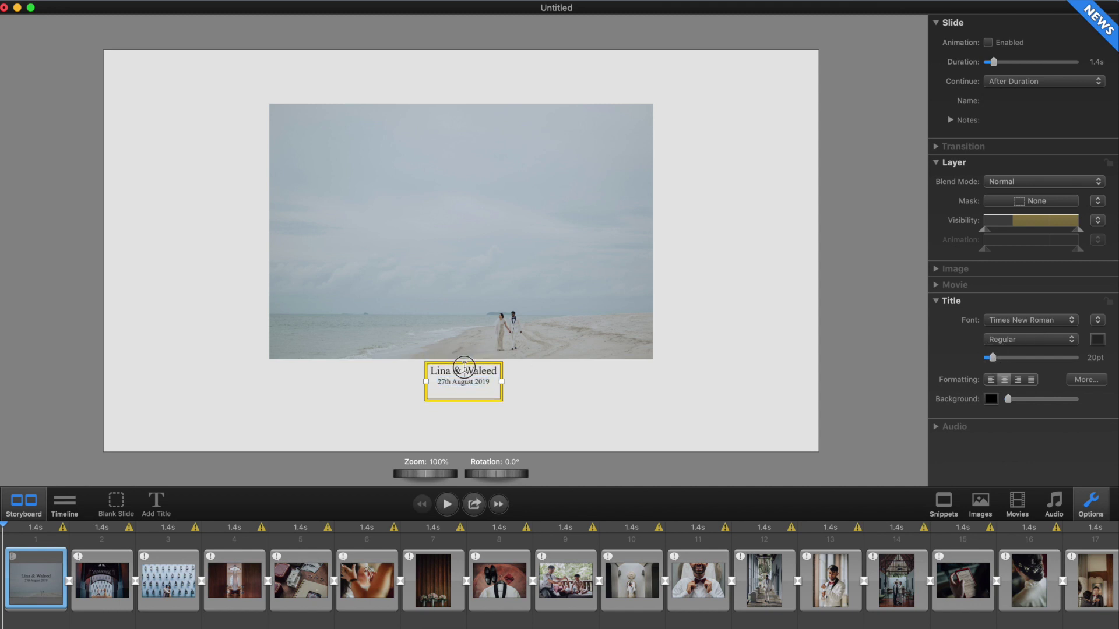
pyautogui.moveTo(997, 361); pyautogui.dragTo(995, 362)
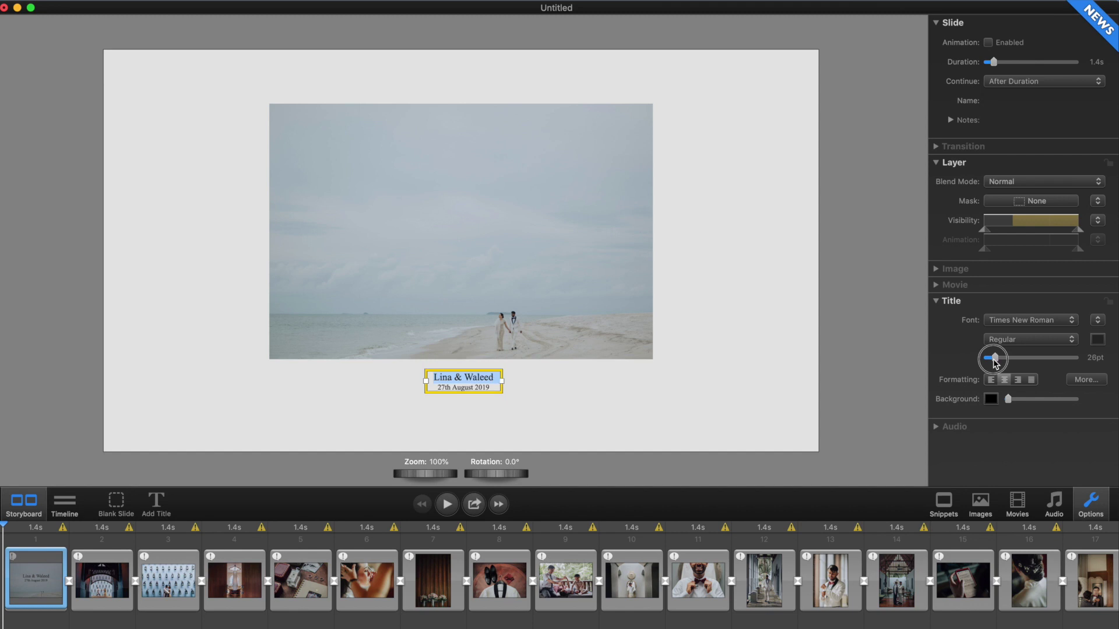
# - Lower the caption slightly, then move slide 20 ahead of slide 19
pyautogui.moveTo(466, 380); pyautogui.dragTo(466, 386)
pyautogui.click(537, 393)
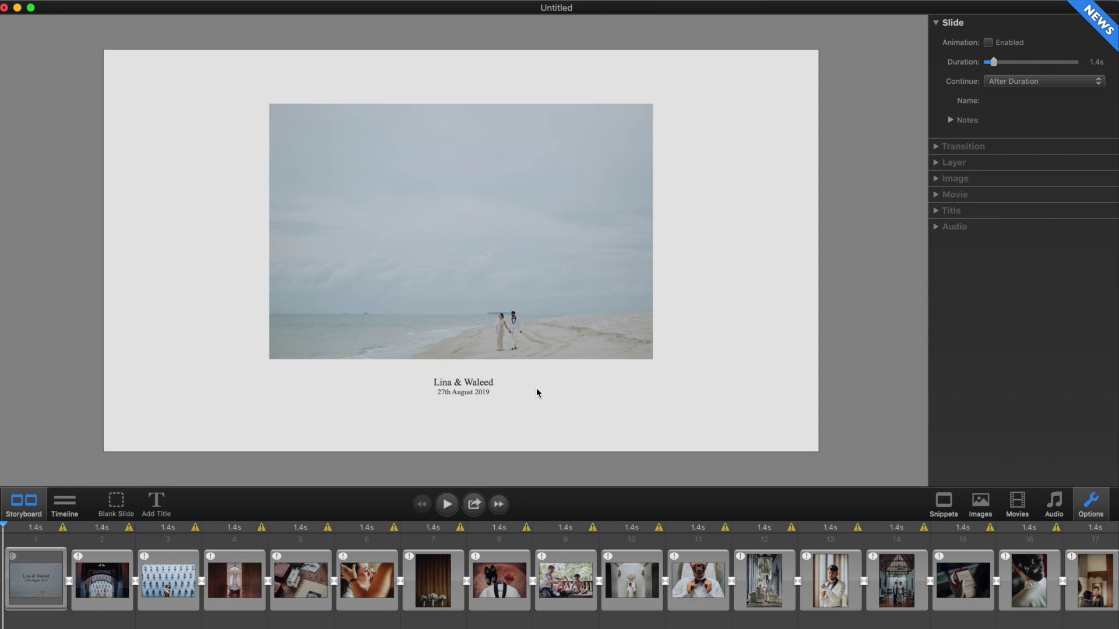
pyautogui.click(476, 381)
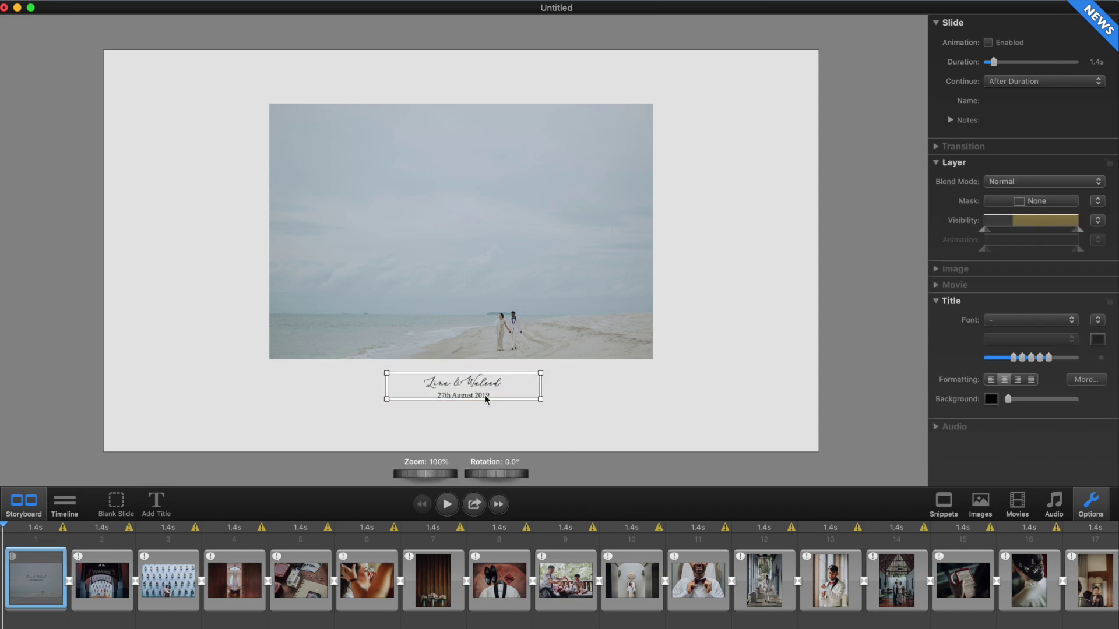
pyautogui.click(581, 413)
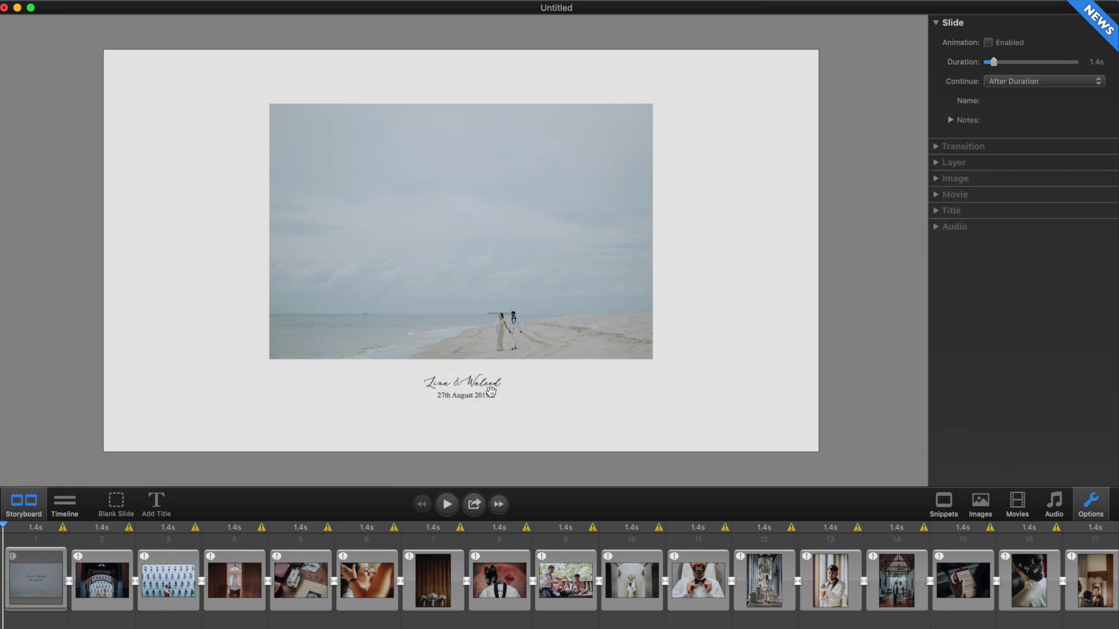
pyautogui.click(623, 348)
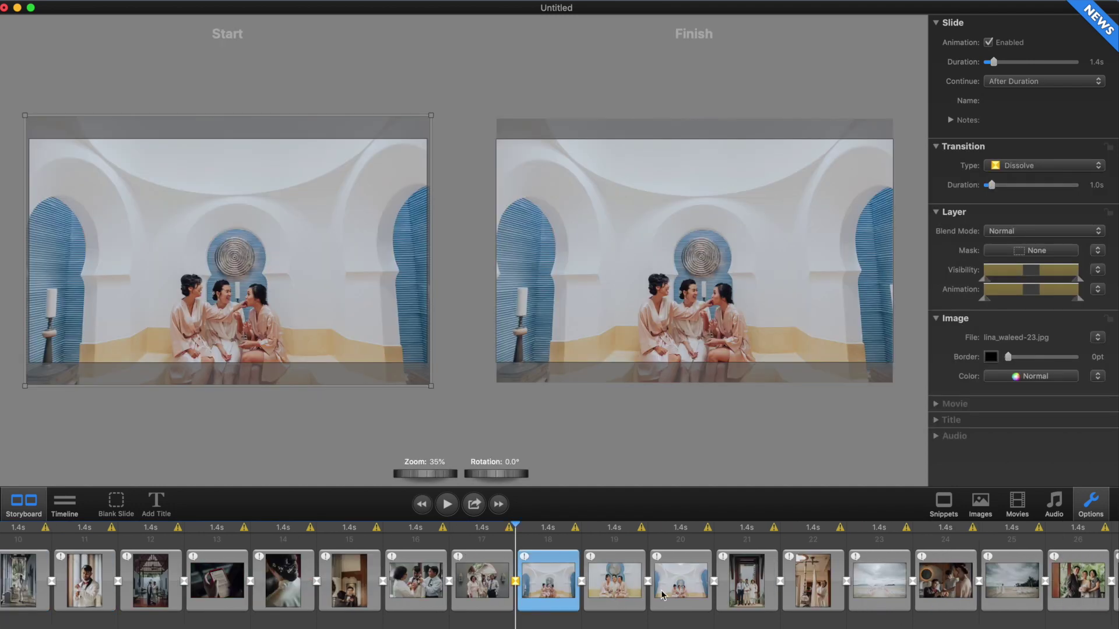
pyautogui.moveTo(663, 594); pyautogui.dragTo(580, 589)
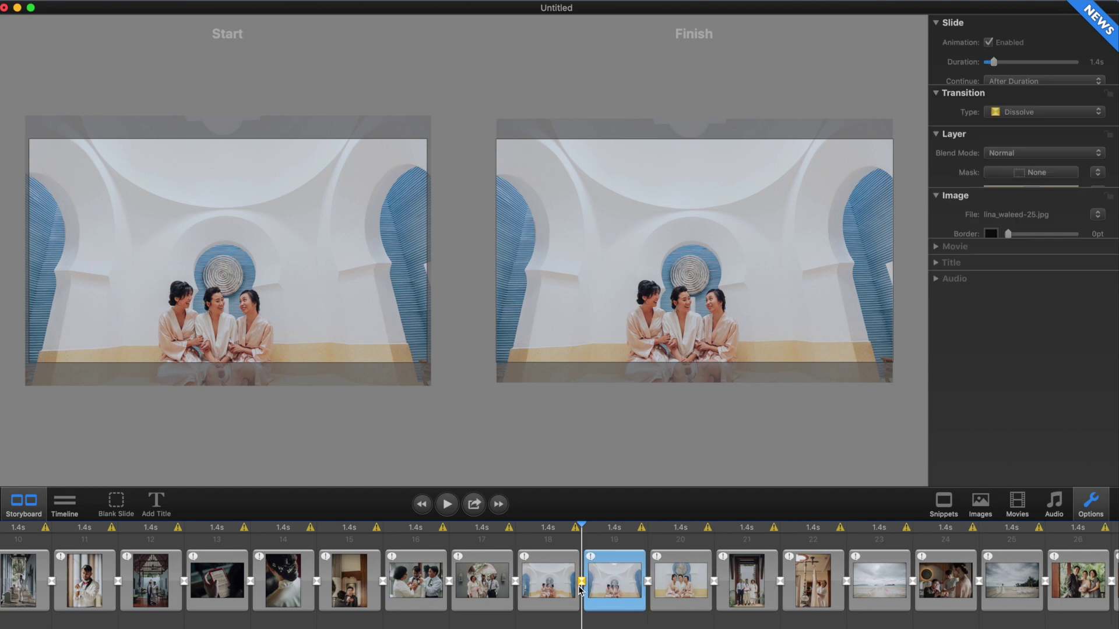
# - Turn off animation on slides 19 and 18, and shrink slide 18's photo to 15%, moved left
pyautogui.click(989, 42)
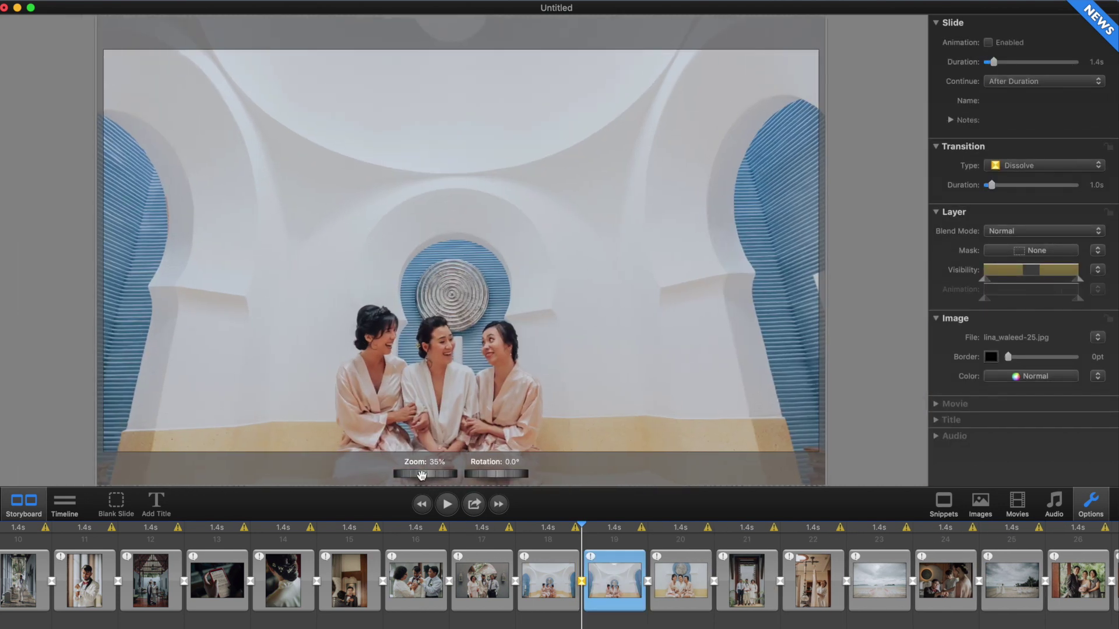
pyautogui.press('Left')
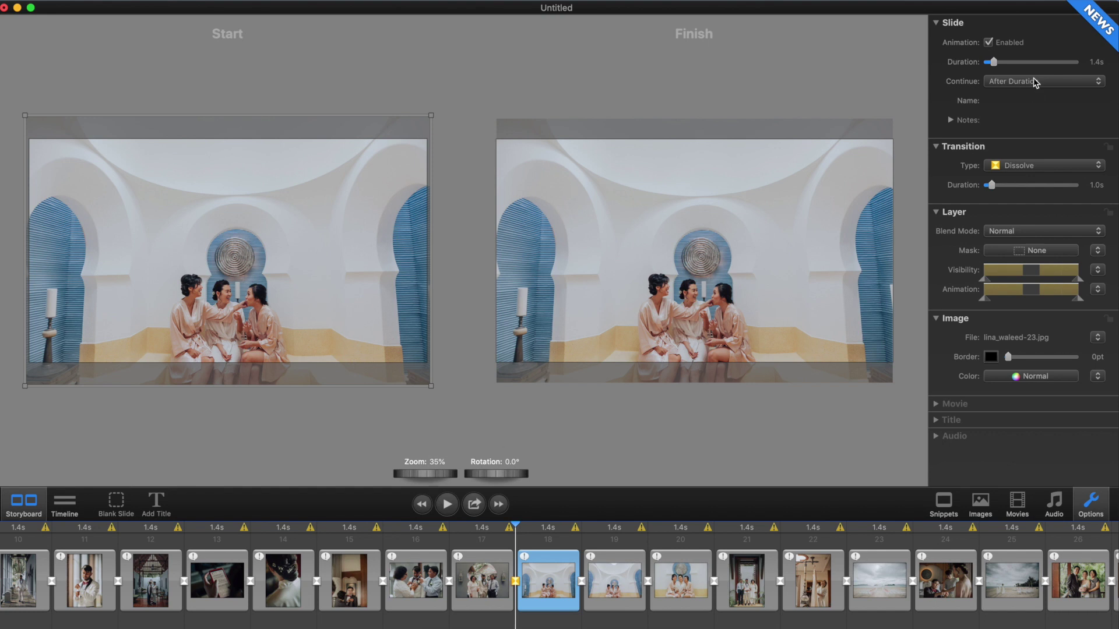
pyautogui.click(989, 42)
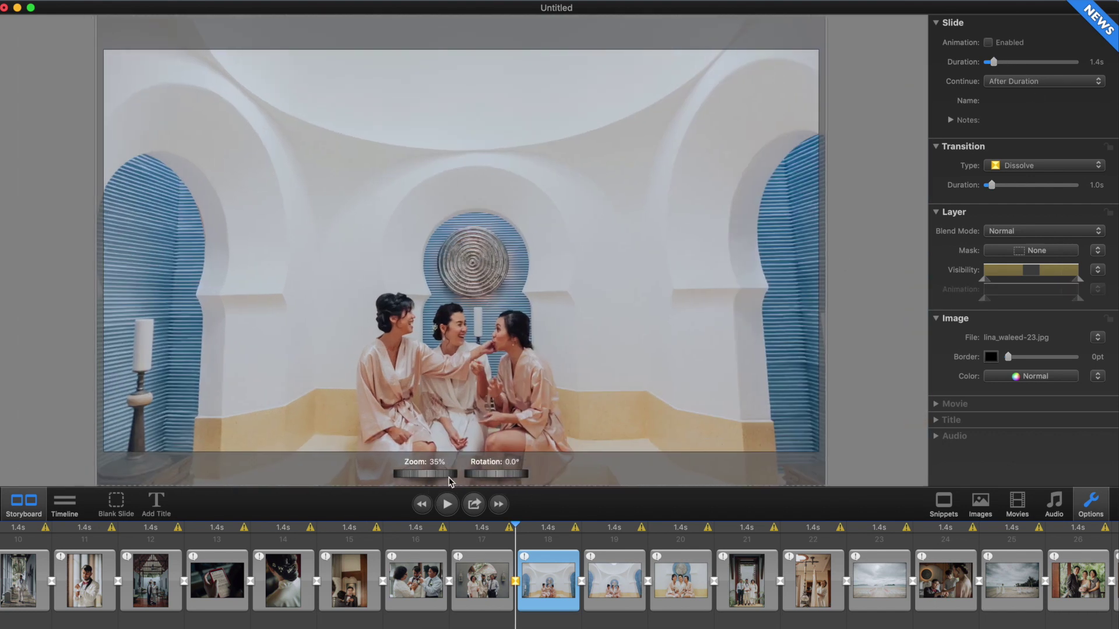
pyautogui.moveTo(448, 481); pyautogui.dragTo(420, 474)
pyautogui.moveTo(512, 258); pyautogui.dragTo(363, 254)
# - Copy that photo's size and position onto slide 19's photo and move it to the right half
pyautogui.rightClick(363, 255)
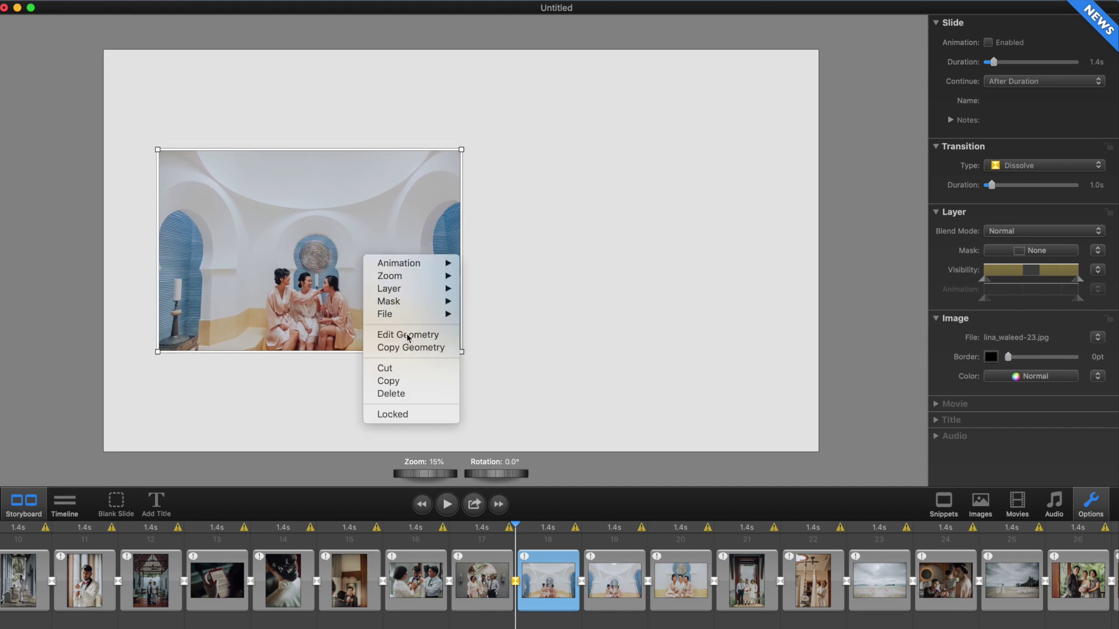
pyautogui.click(414, 348)
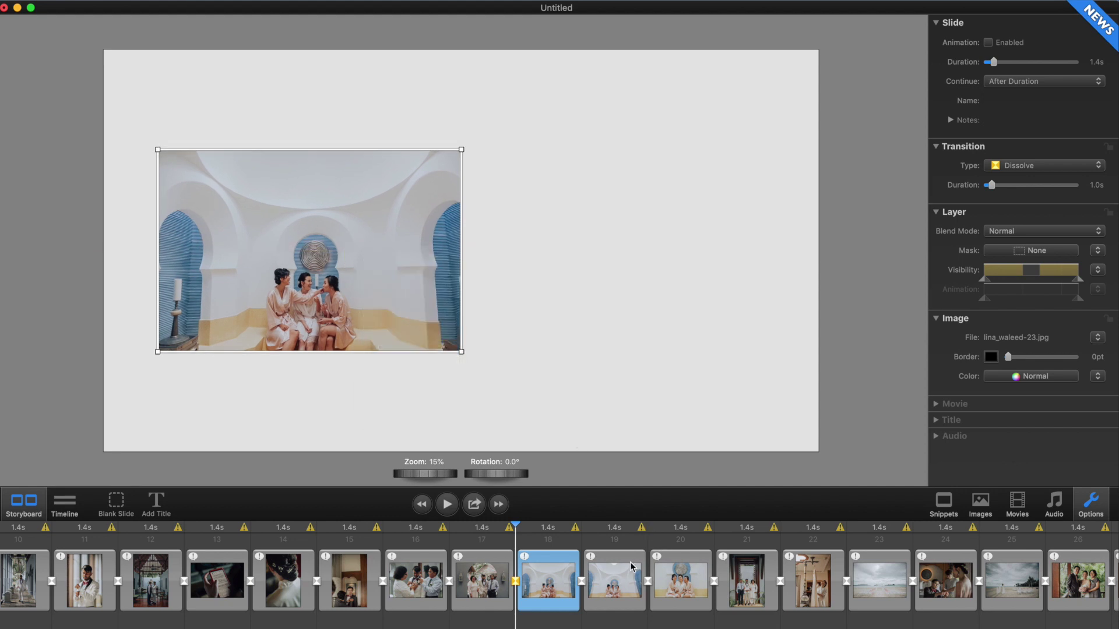
pyautogui.moveTo(621, 574); pyautogui.dragTo(564, 545)
pyautogui.rightClick(513, 329)
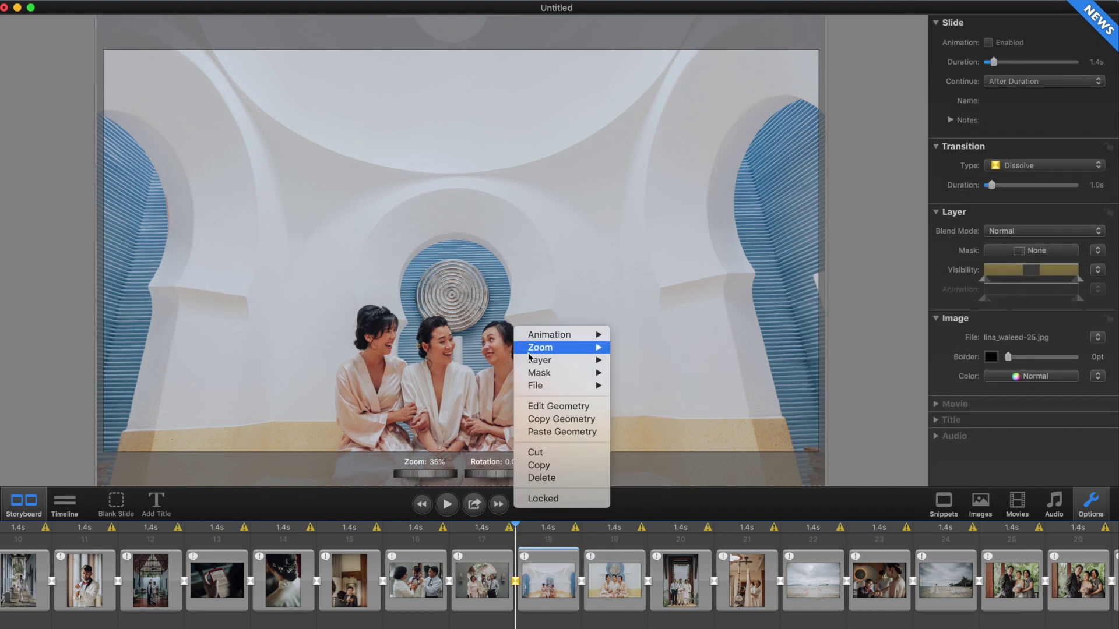
pyautogui.click(531, 433)
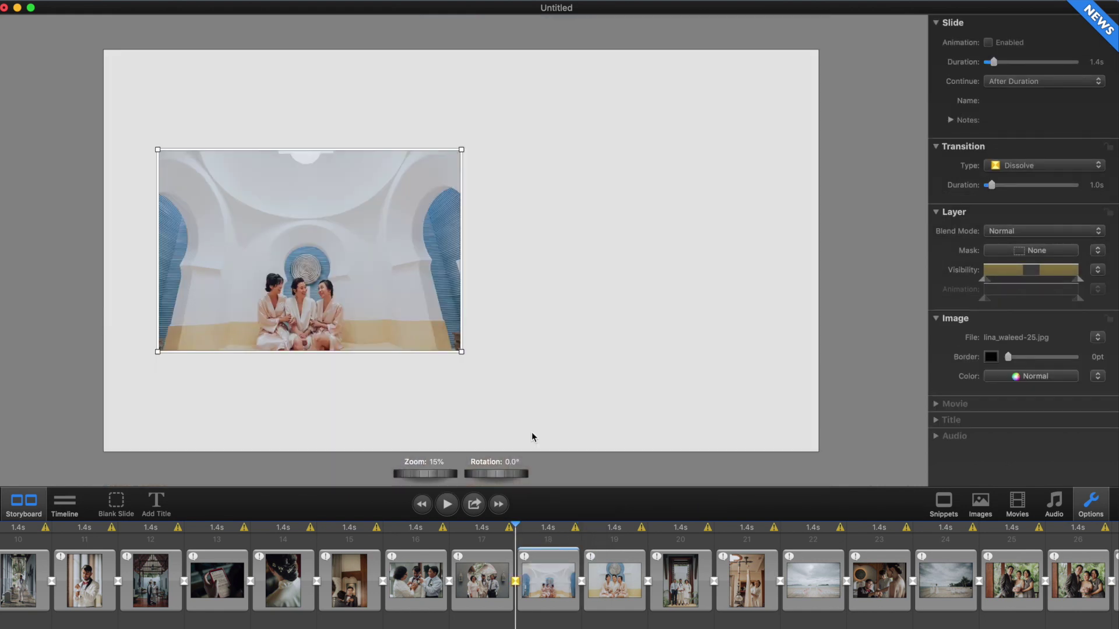
pyautogui.moveTo(461, 343); pyautogui.dragTo(719, 275)
# - Remove the accidentally added dark dancing-couple slide, then view slide 2 and the perfume slide
pyautogui.hscroll(-10, 552, 594)
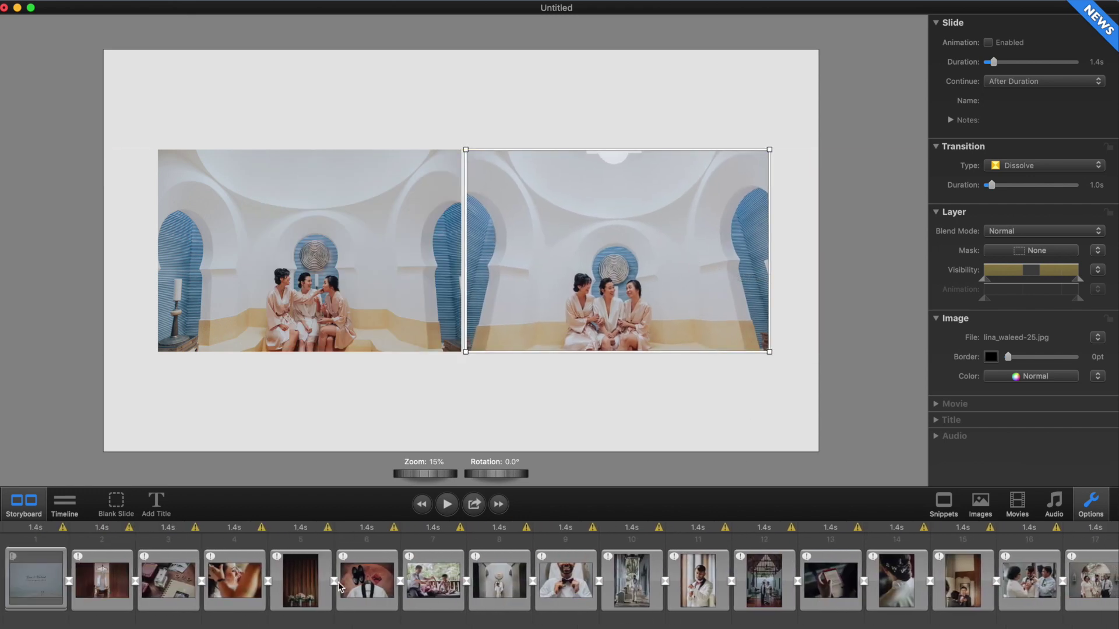
pyautogui.click(120, 590)
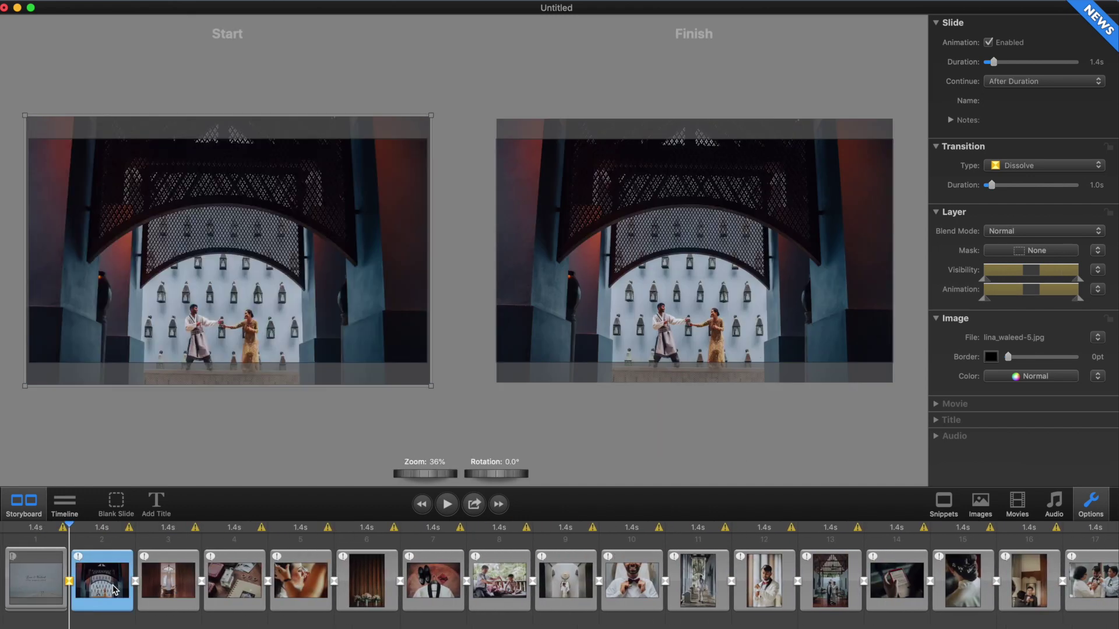
pyautogui.press('Delete')
pyautogui.click(113, 590)
pyautogui.click(161, 587)
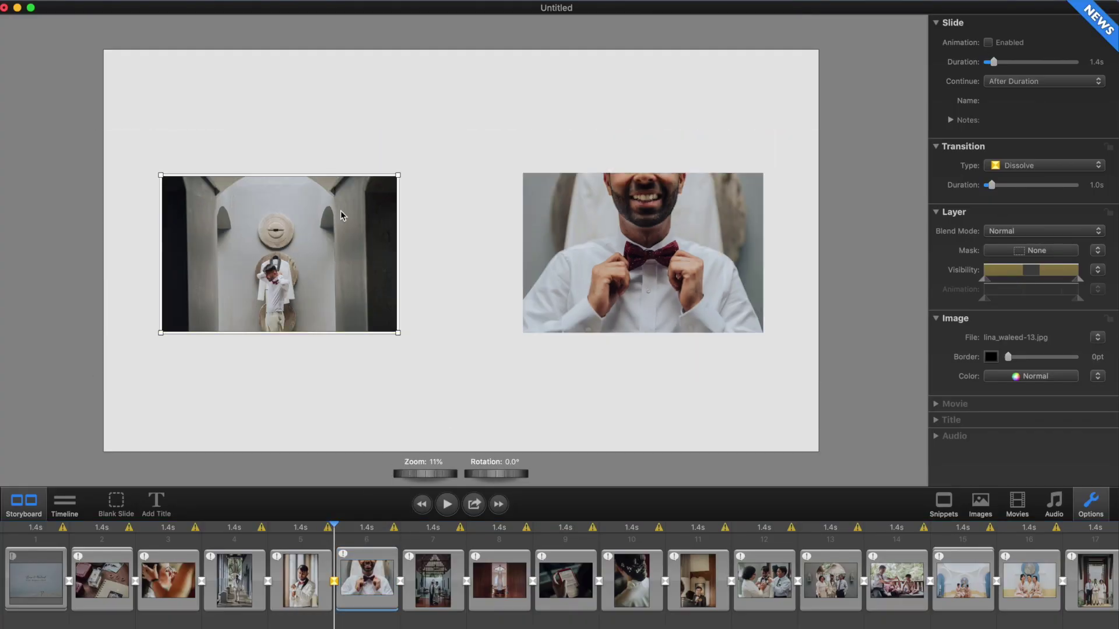
# - Stack the bow-tie photo under the door portrait and add the tuxedo photo on the right, snugly aligned
pyautogui.moveTo(639, 247); pyautogui.dragTo(320, 345)
pyautogui.moveTo(355, 224); pyautogui.dragTo(355, 207)
pyautogui.moveTo(301, 580); pyautogui.dragTo(366, 580)
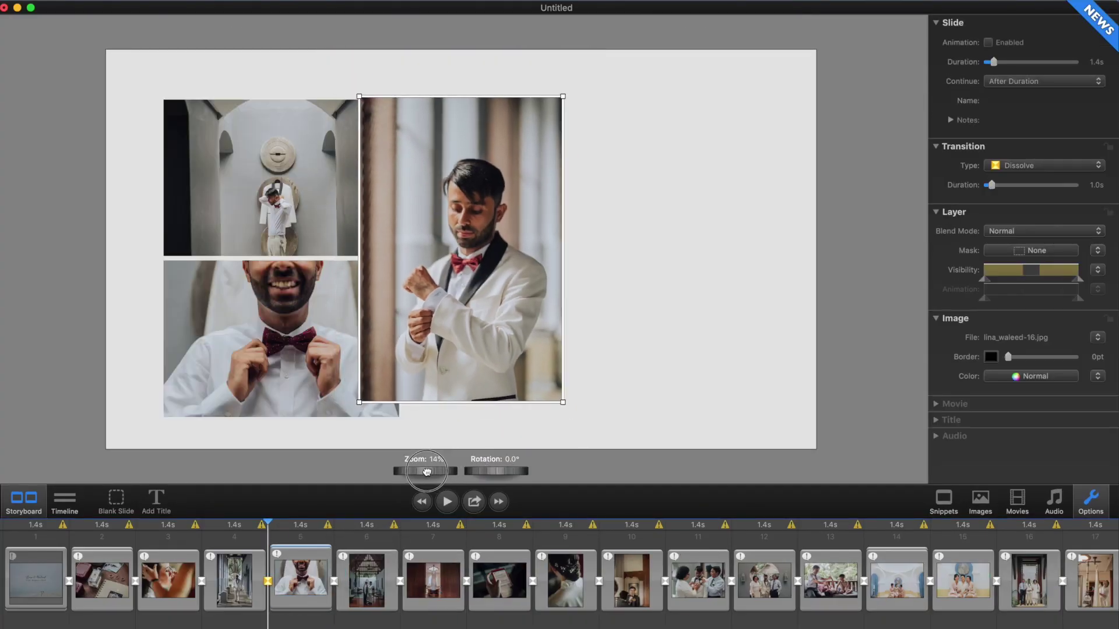
pyautogui.moveTo(500, 175); pyautogui.dragTo(544, 172)
pyautogui.moveTo(379, 408); pyautogui.dragTo(369, 398)
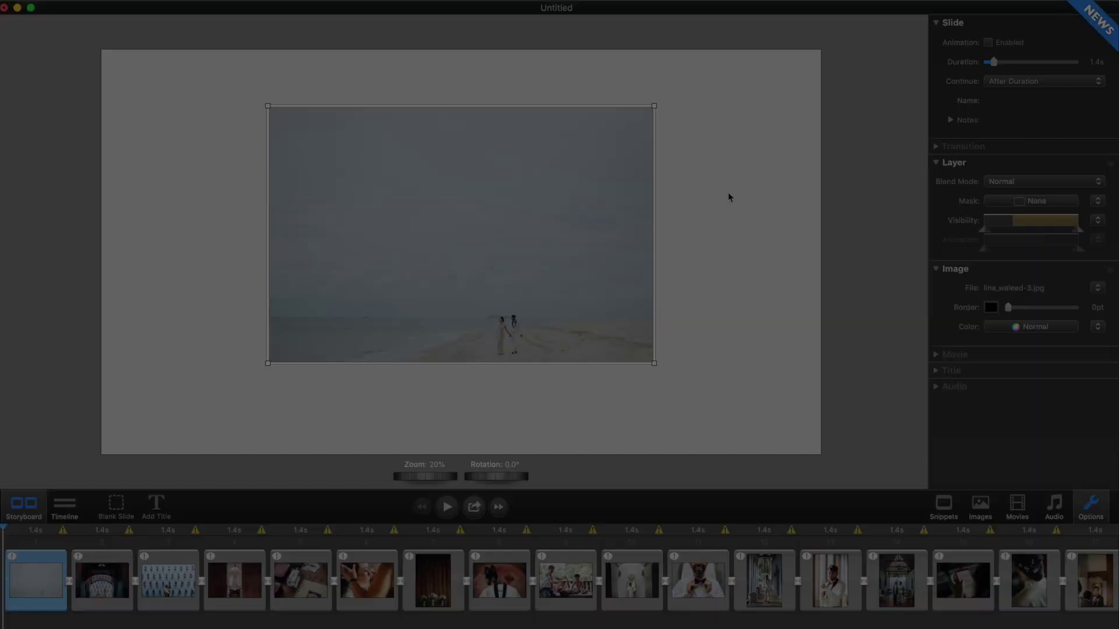
pyautogui.click(725, 210)
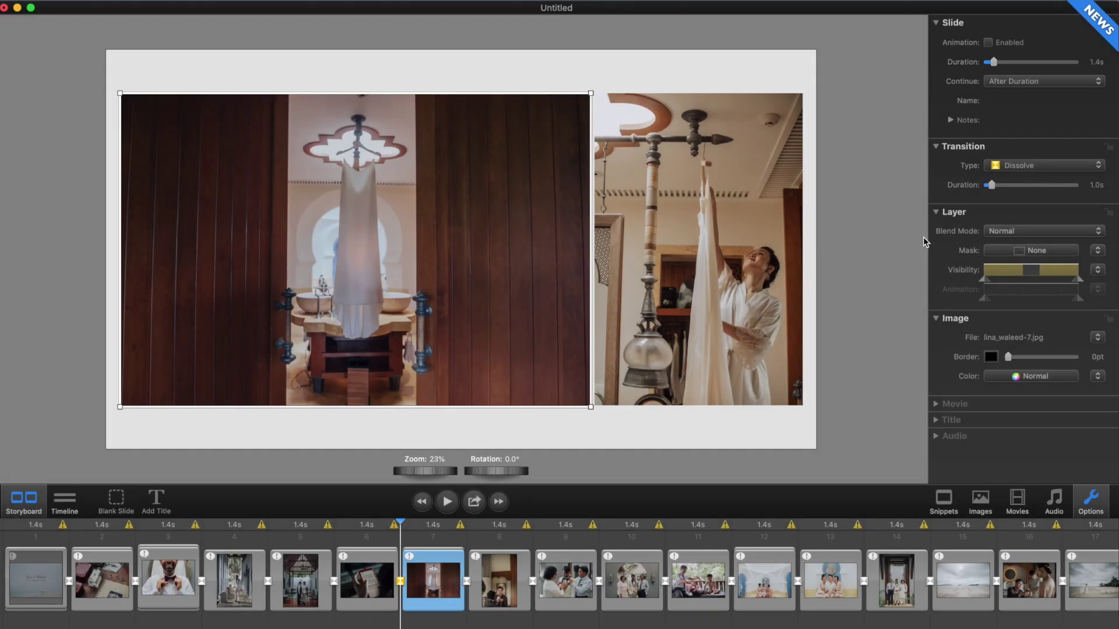
# - Merge slide 9's photo into slide 8, shrink it to 26% zoom, and crop its right side with a Rectangle mask
pyautogui.click(869, 238)
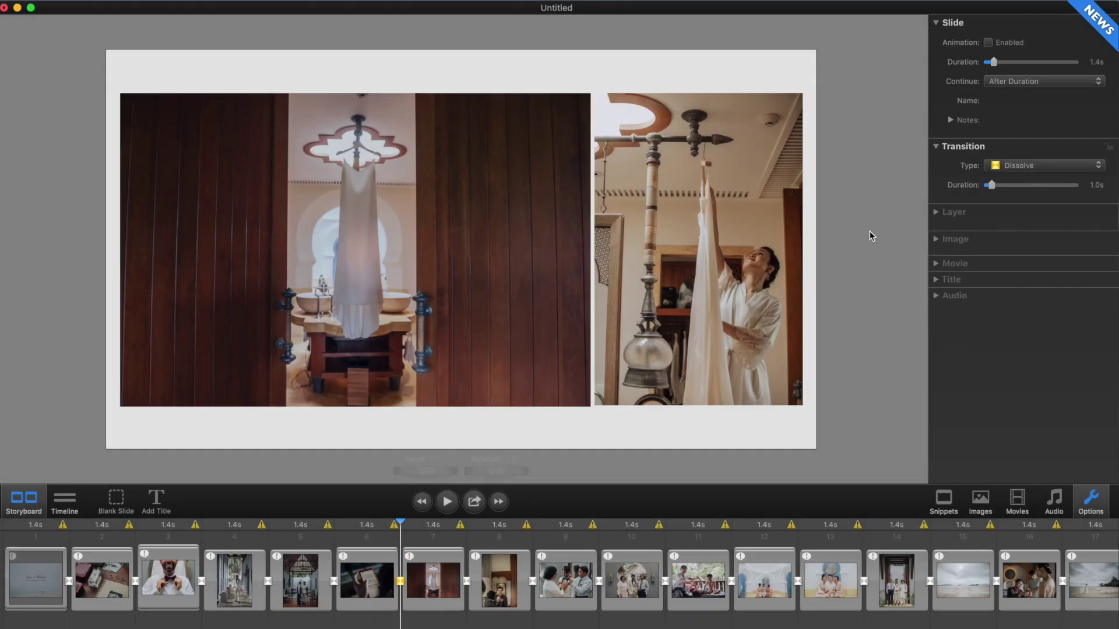
pyautogui.click(121, 583)
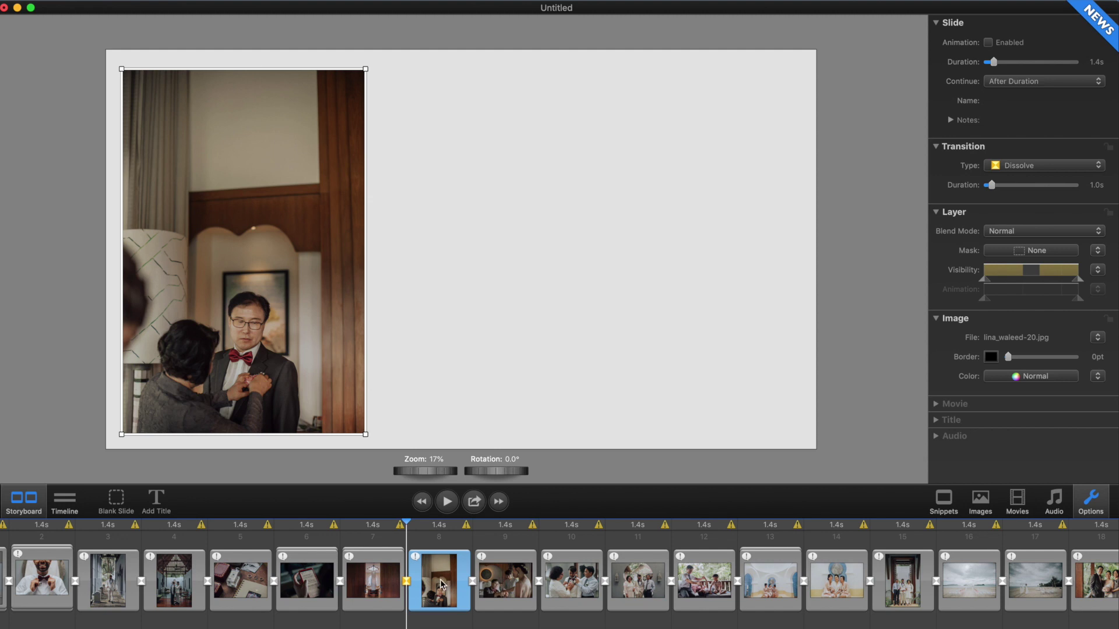
pyautogui.moveTo(501, 581); pyautogui.dragTo(446, 539)
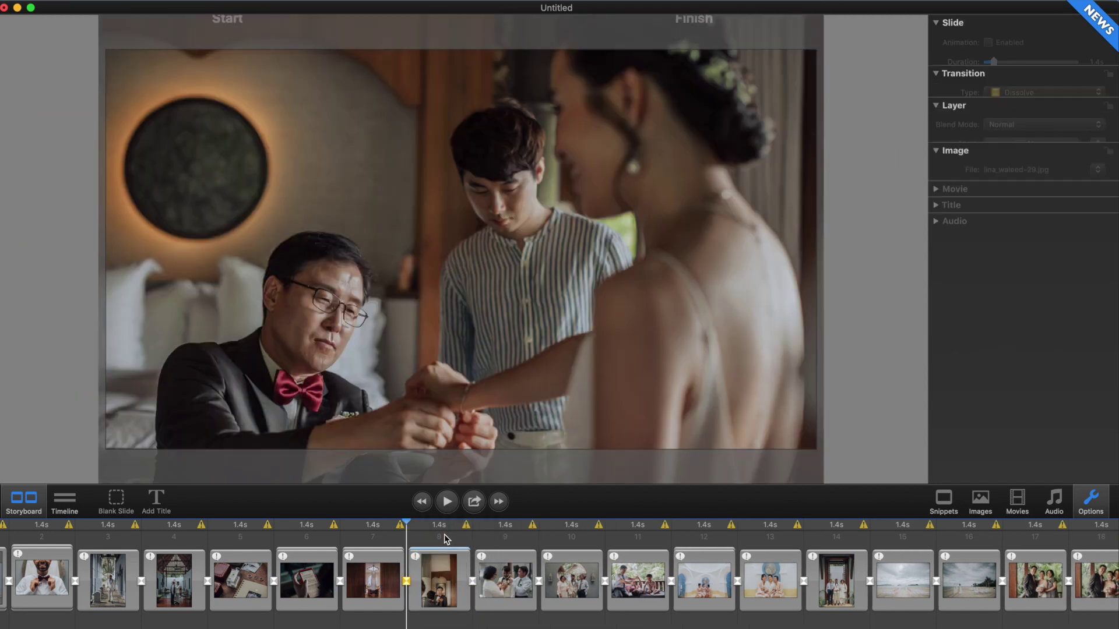
pyautogui.moveTo(437, 470); pyautogui.dragTo(421, 470)
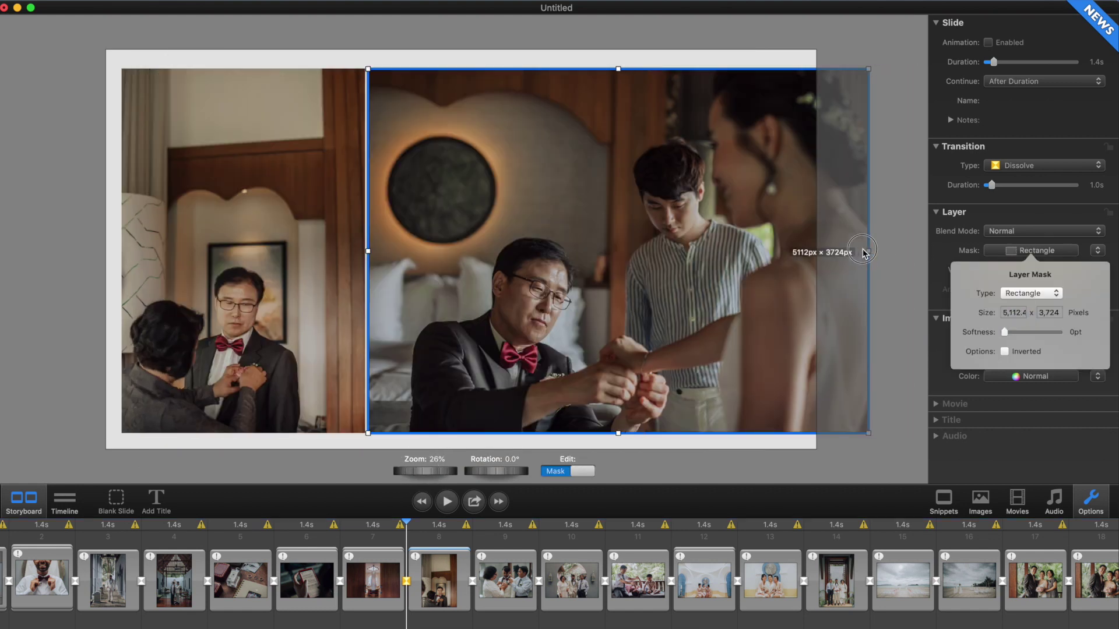
pyautogui.moveTo(862, 251); pyautogui.dragTo(801, 249)
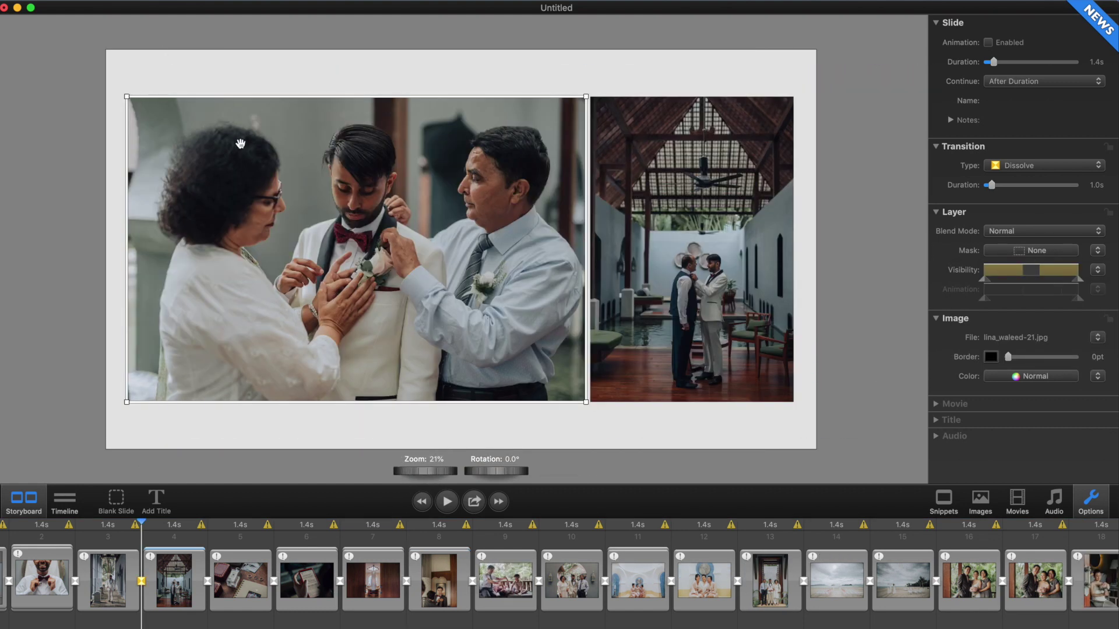
pyautogui.click(429, 89)
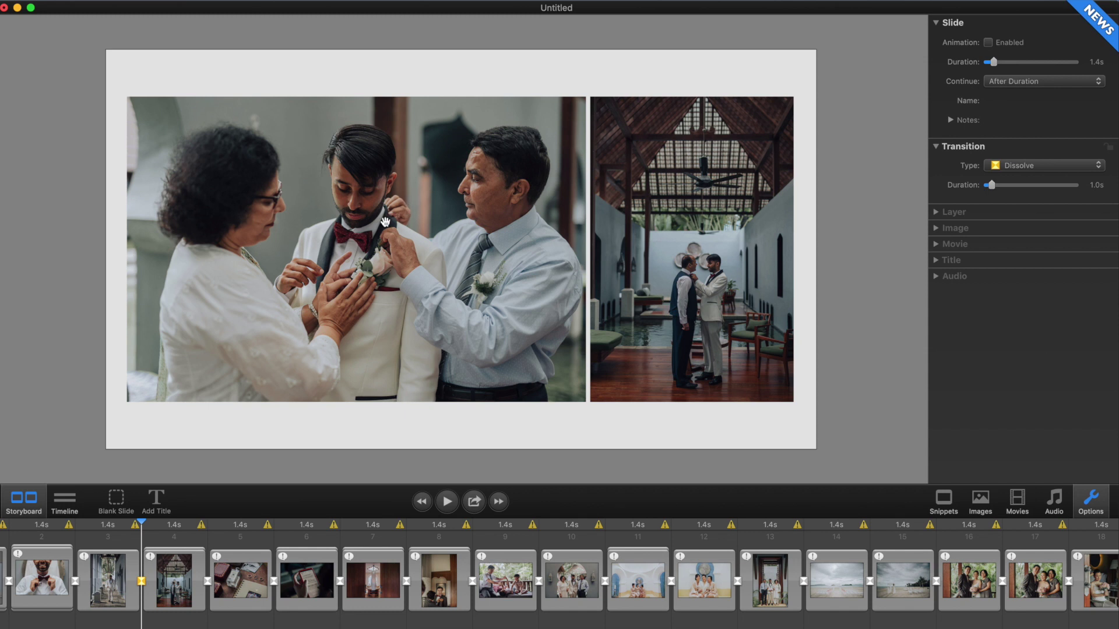
# - Check the left family photo and right hall photo, then drag a storyboard thumbnail onto the canvas
pyautogui.click(429, 236)
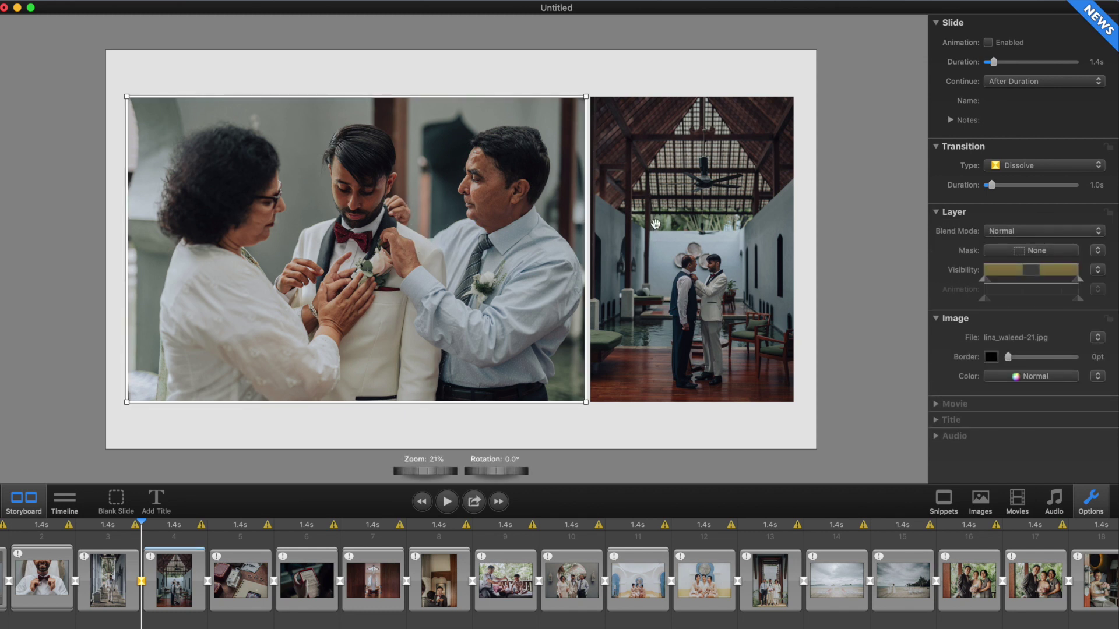
pyautogui.click(666, 223)
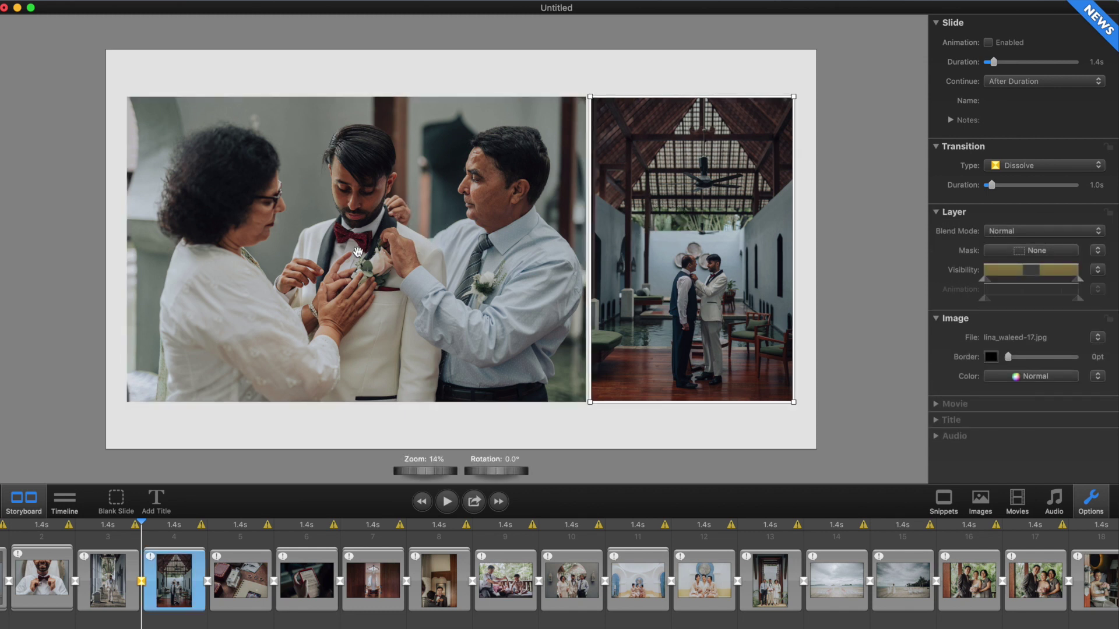
pyautogui.moveTo(194, 582); pyautogui.dragTo(270, 430)
# - Play the preview from slide 14, the bridesmaids holding bouquets
pyautogui.hscroll(5, 344, 580)
pyautogui.click(349, 582)
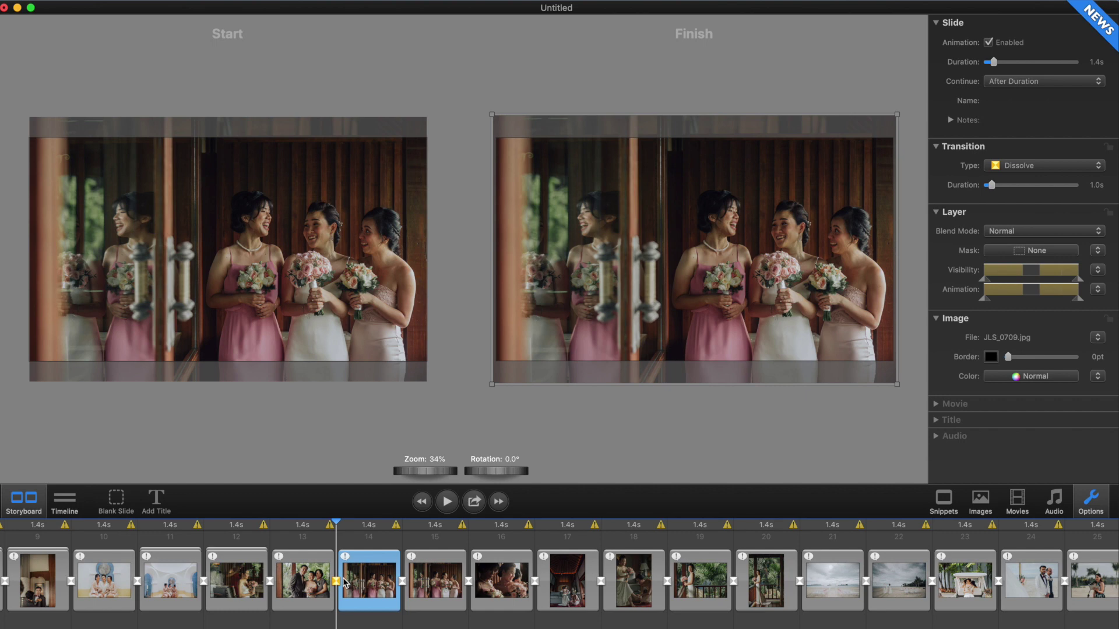
pyautogui.press('space')
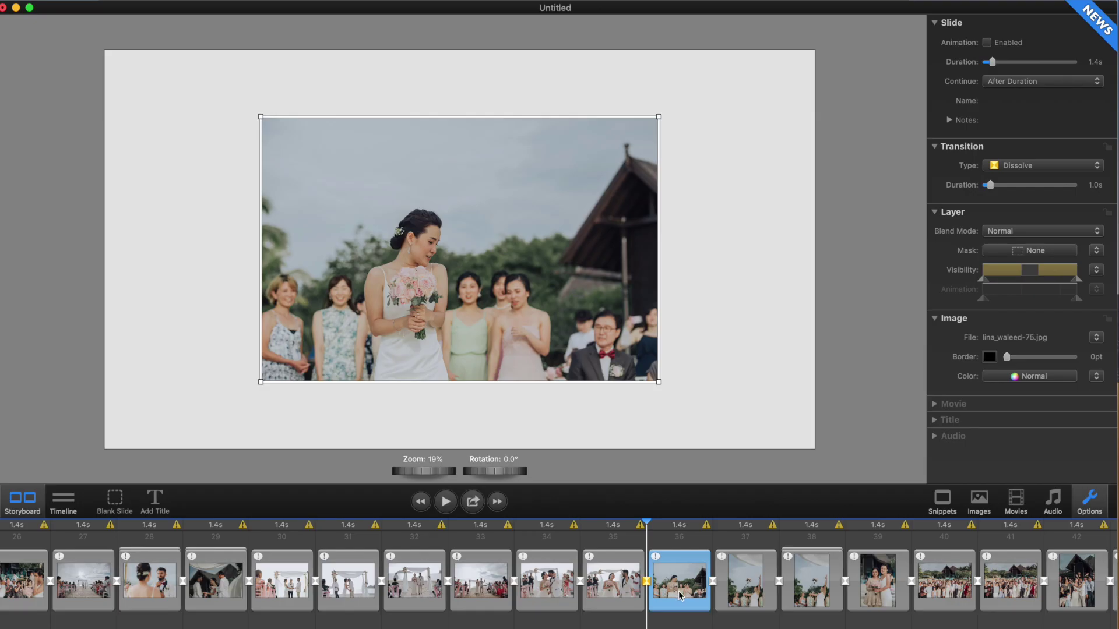
# - View bouquet-toss slide 37 and the two-photo slide 38
pyautogui.click(744, 600)
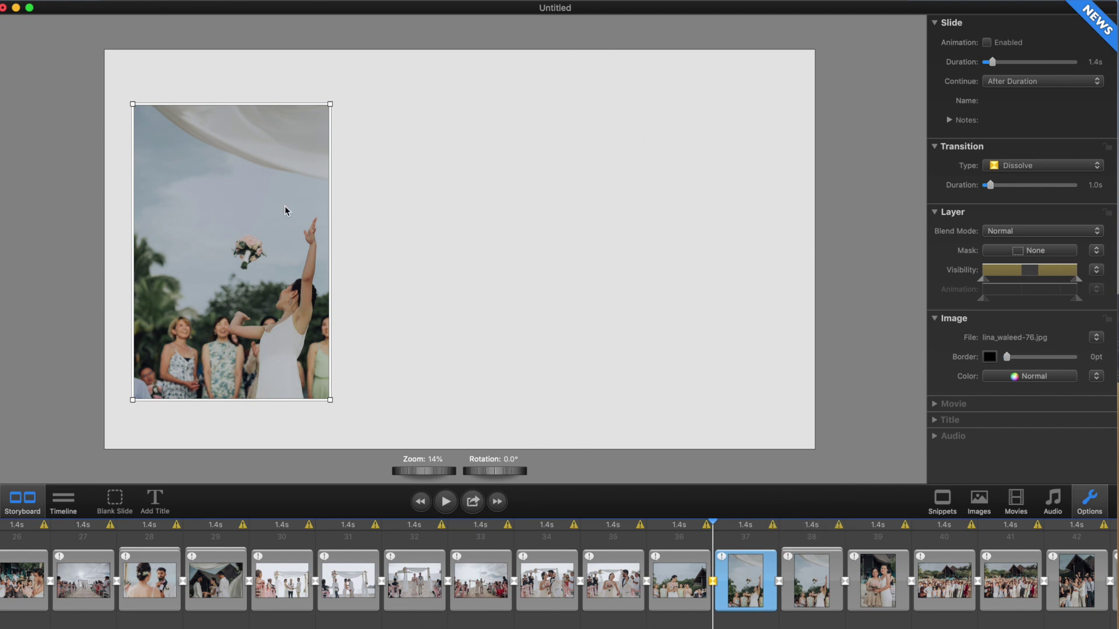
pyautogui.click(818, 582)
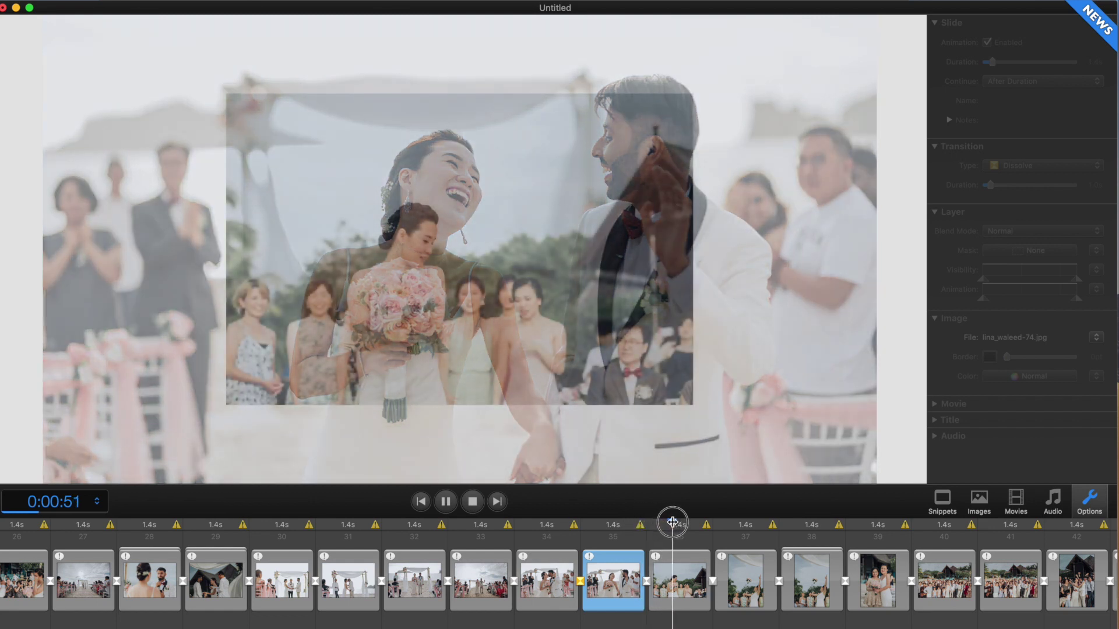
# - Stop playback, change slide 36's transition from Dissolve to Fade, and scrub the timeline
pyautogui.press('space')
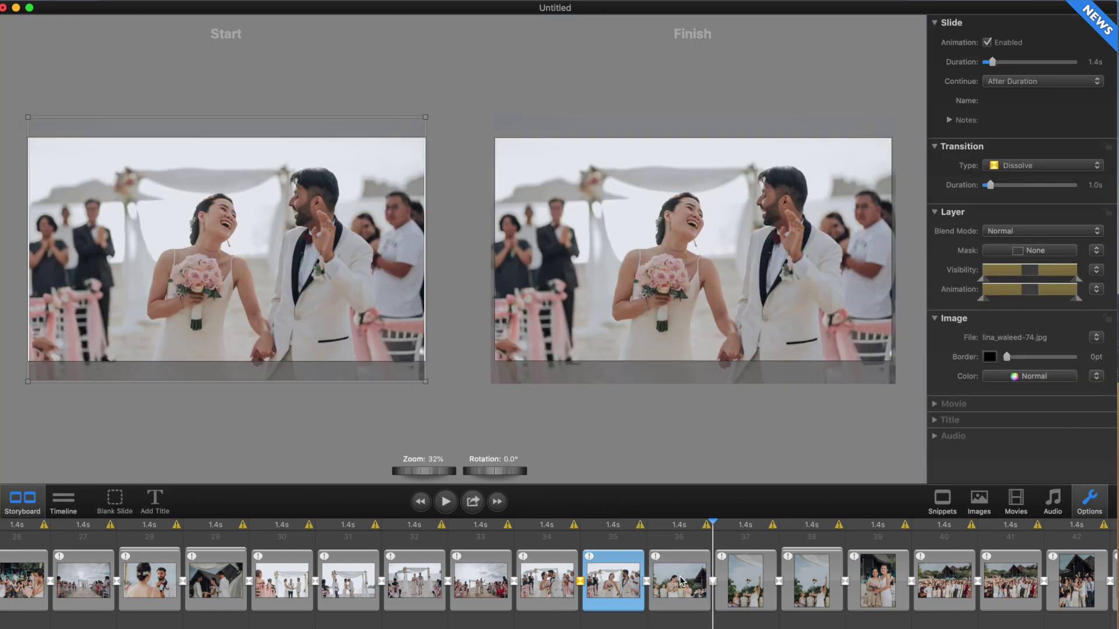
pyautogui.click(680, 581)
pyautogui.click(1018, 163)
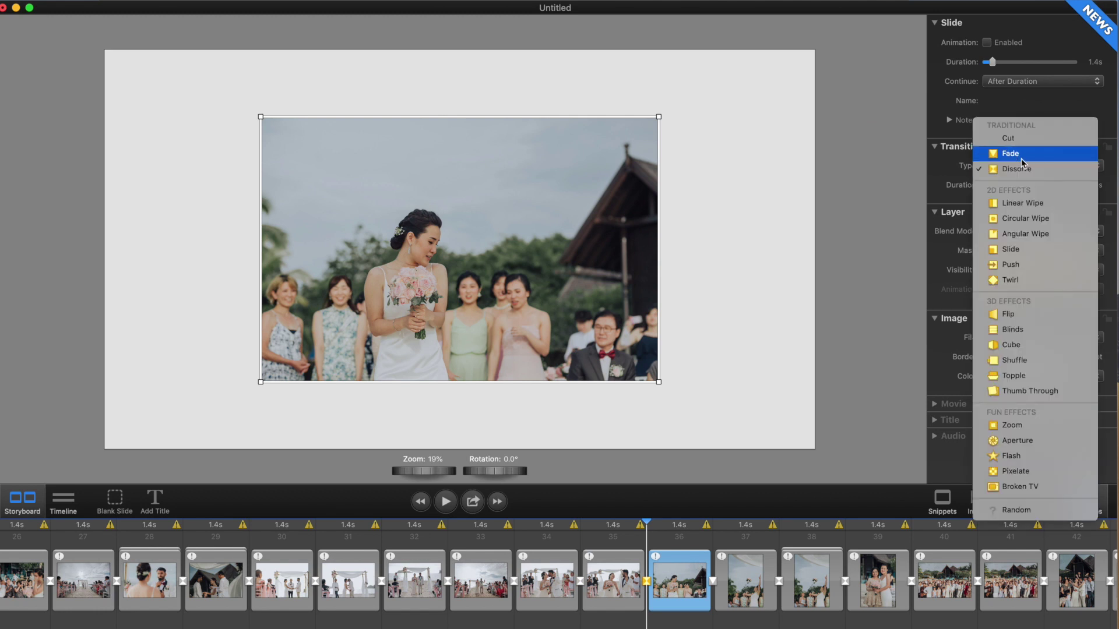
pyautogui.click(1020, 154)
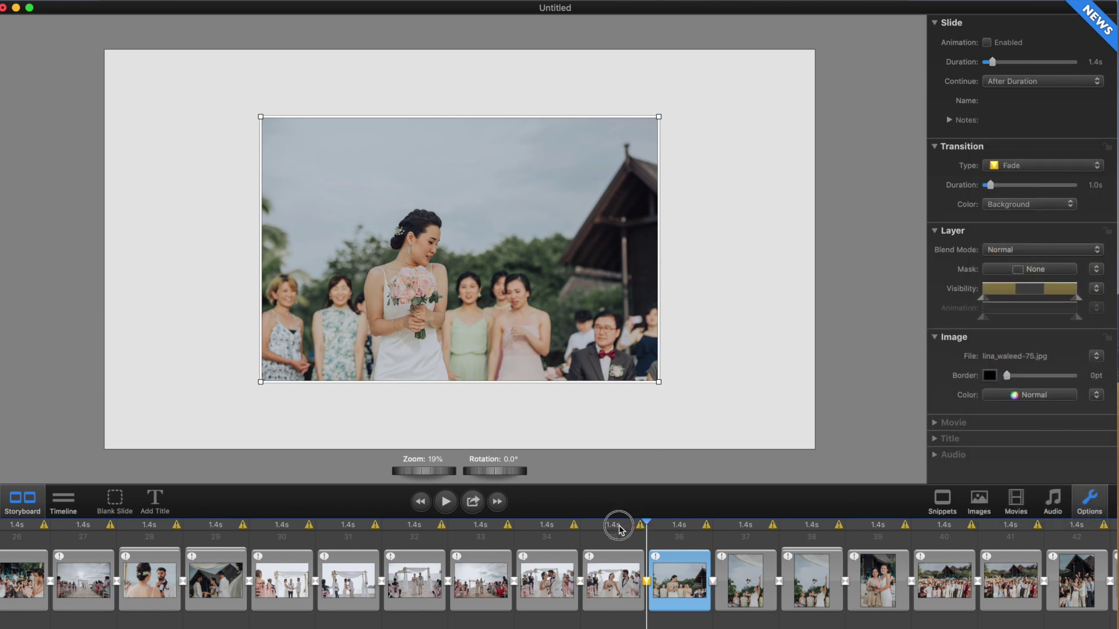
pyautogui.moveTo(619, 529); pyautogui.dragTo(736, 524)
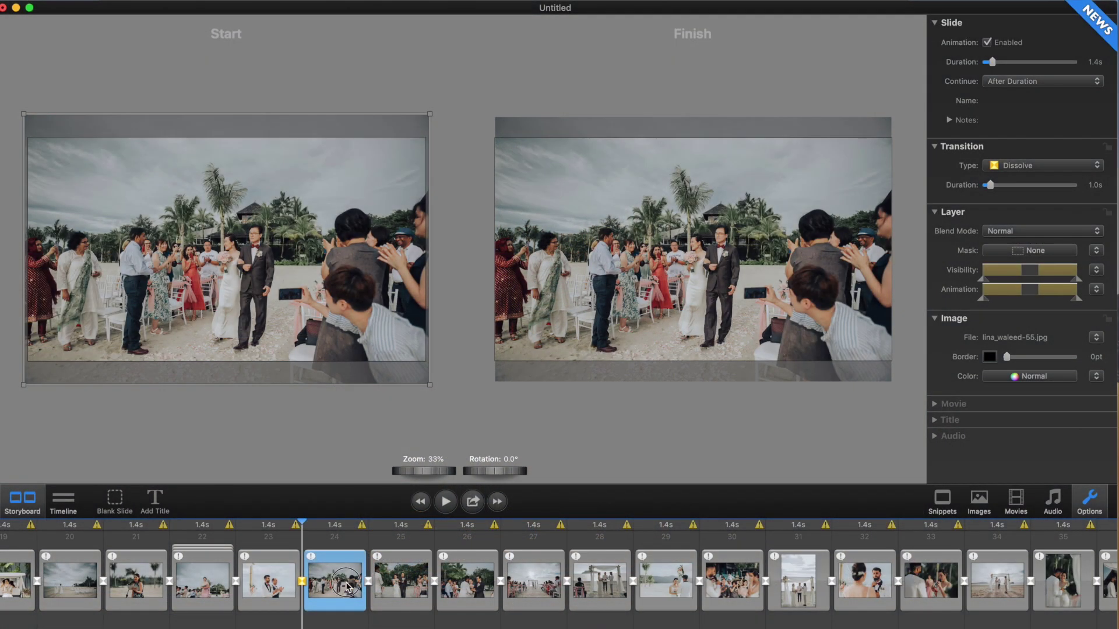
# - Compare slides 24 and 25, then delete the near-duplicate beach procession slide 25
pyautogui.click(408, 584)
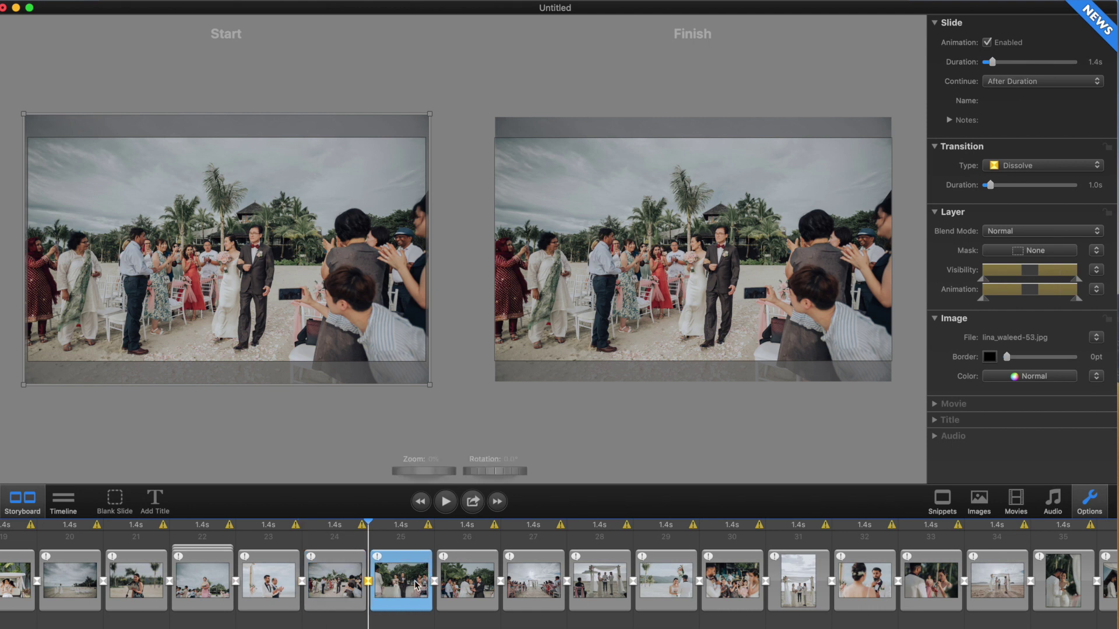
pyautogui.click(344, 582)
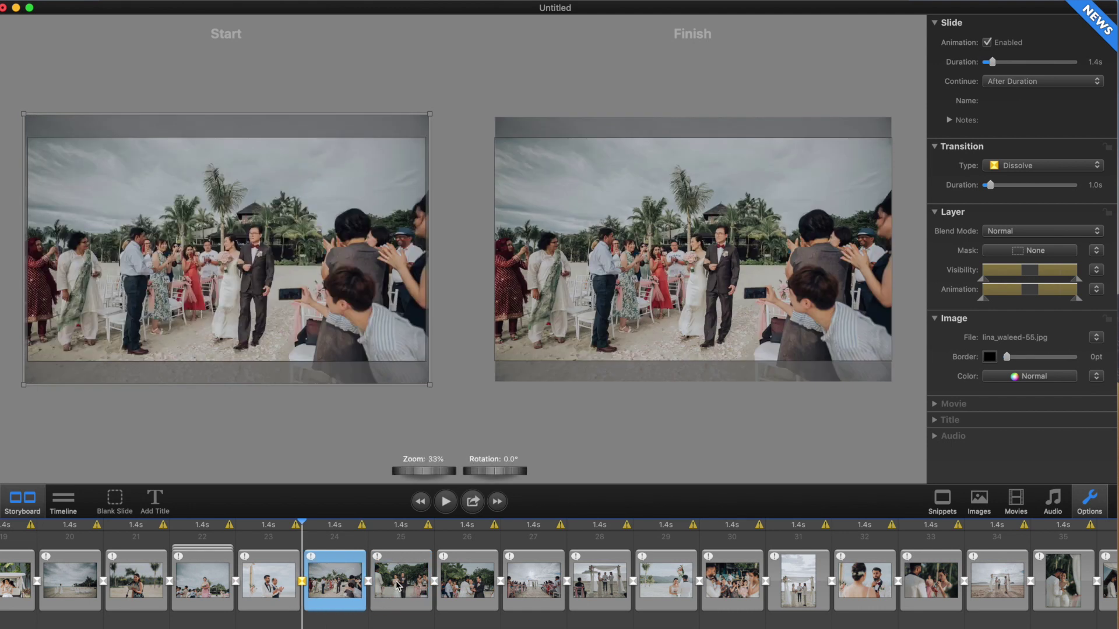
pyautogui.click(399, 584)
pyautogui.press('Delete')
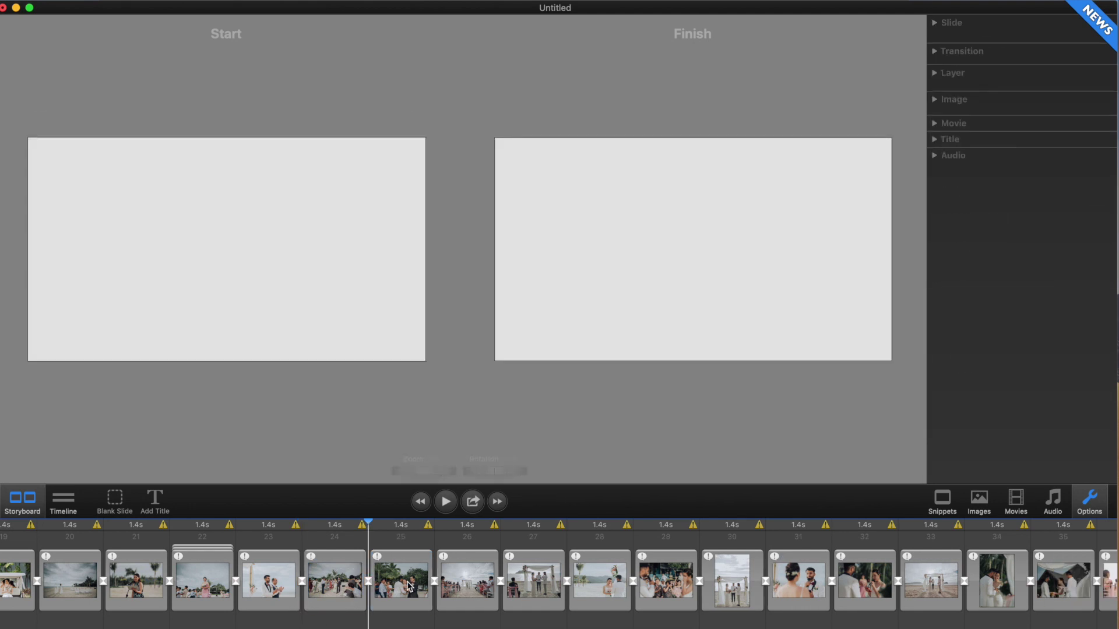
# - Compare the beach and crowd slides, then move the crowd slide's Finish framing up to y:50
pyautogui.click(402, 582)
pyautogui.click(502, 582)
pyautogui.click(502, 582)
pyautogui.click(546, 581)
pyautogui.click(498, 581)
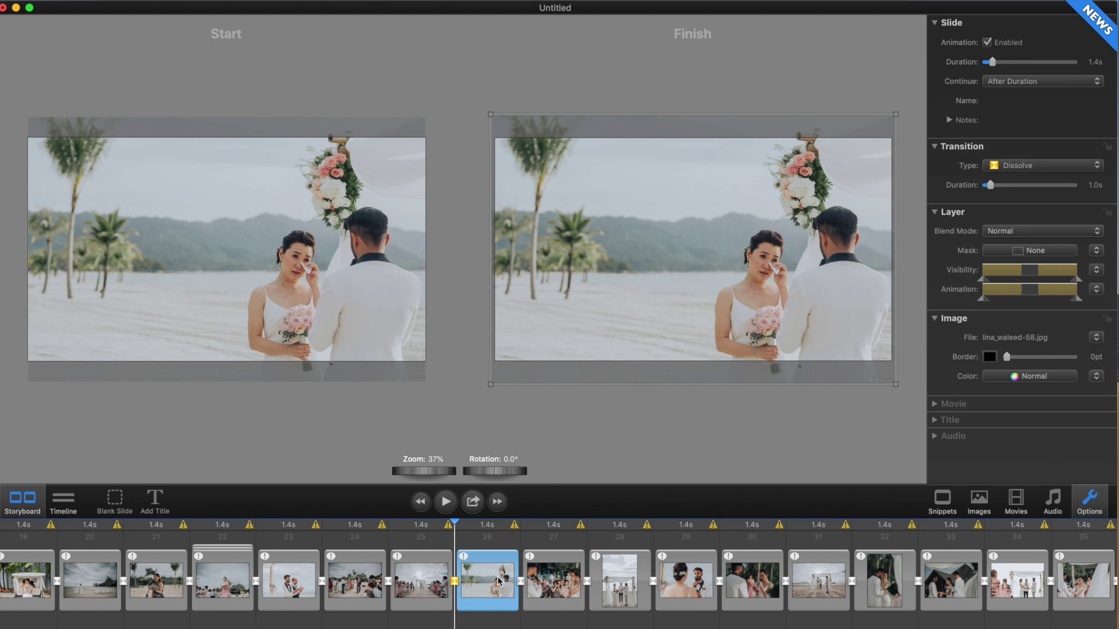
pyautogui.click(535, 580)
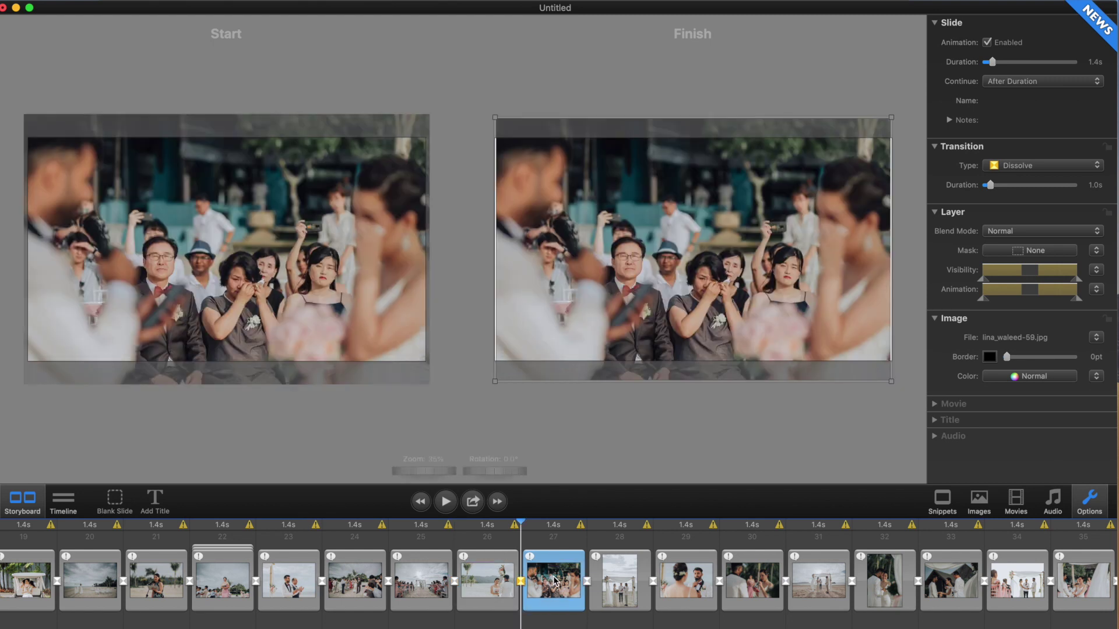
pyautogui.click(490, 584)
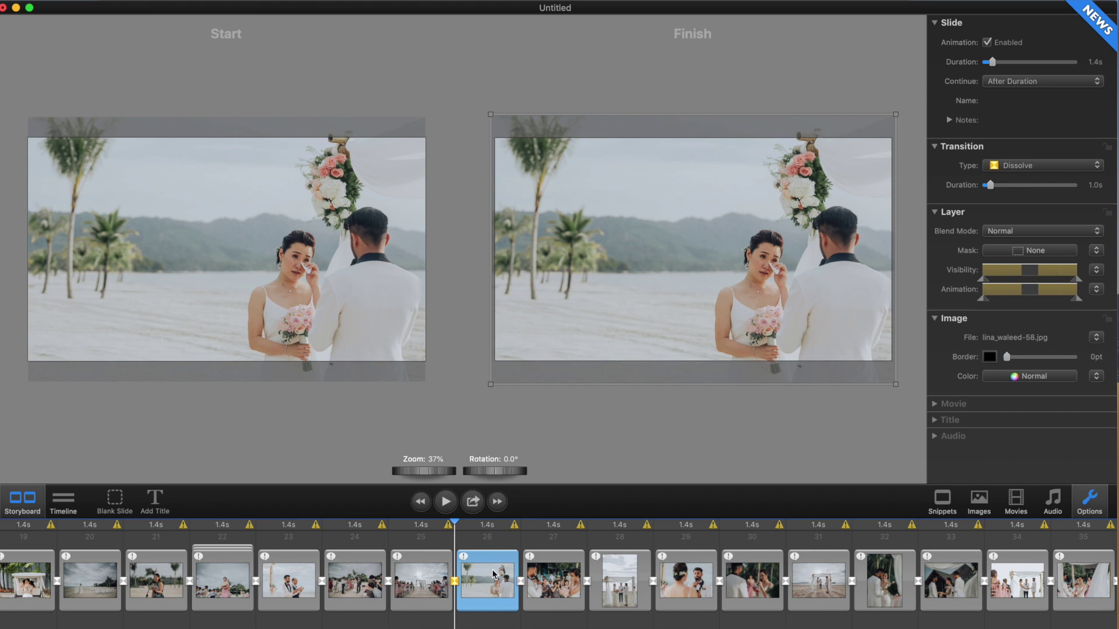
pyautogui.click(559, 577)
pyautogui.moveTo(590, 374); pyautogui.dragTo(595, 331)
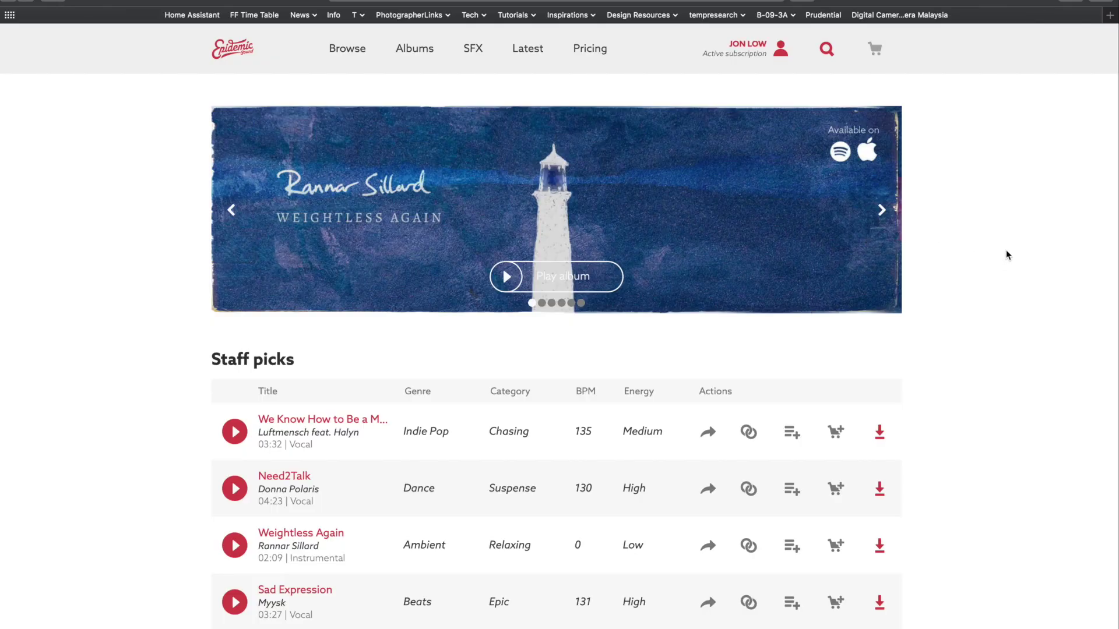
# - Go to Browse > Albums in Epidemic Sound and open the album The Next Ten Vol. 1
pyautogui.click(358, 53)
pyautogui.click(429, 49)
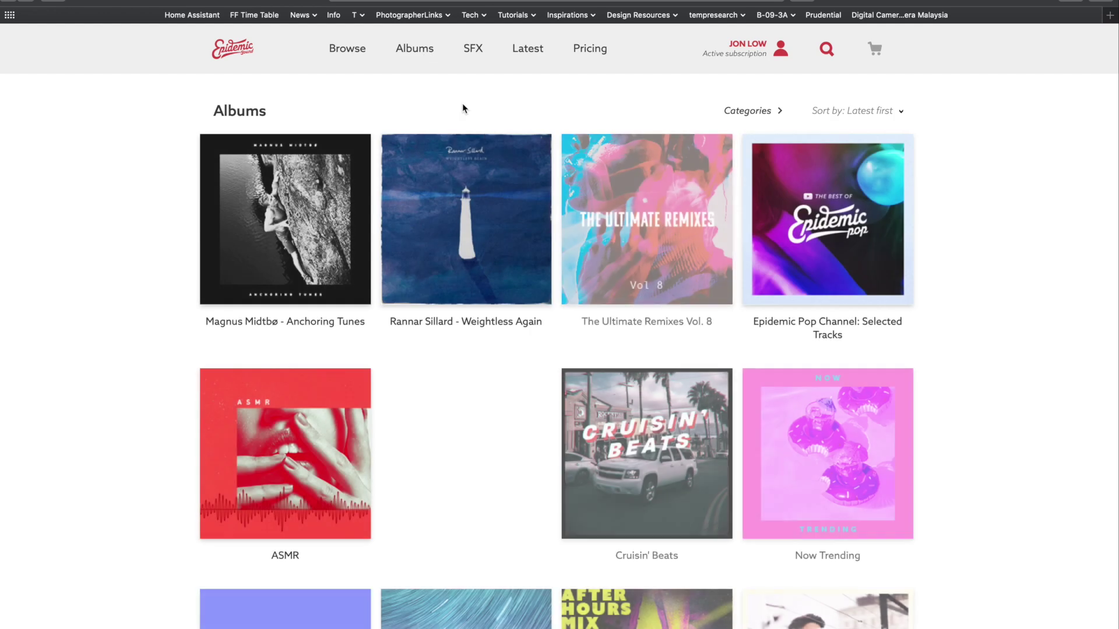
pyautogui.scroll(-3, 525, 233)
pyautogui.scroll(-8, 530, 242)
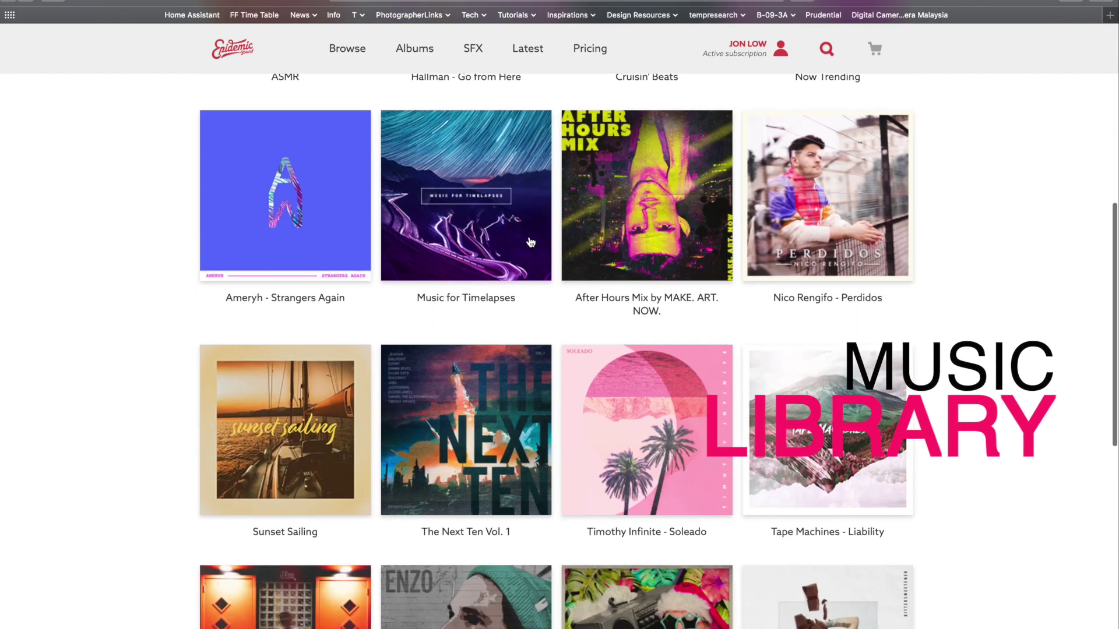
pyautogui.click(469, 436)
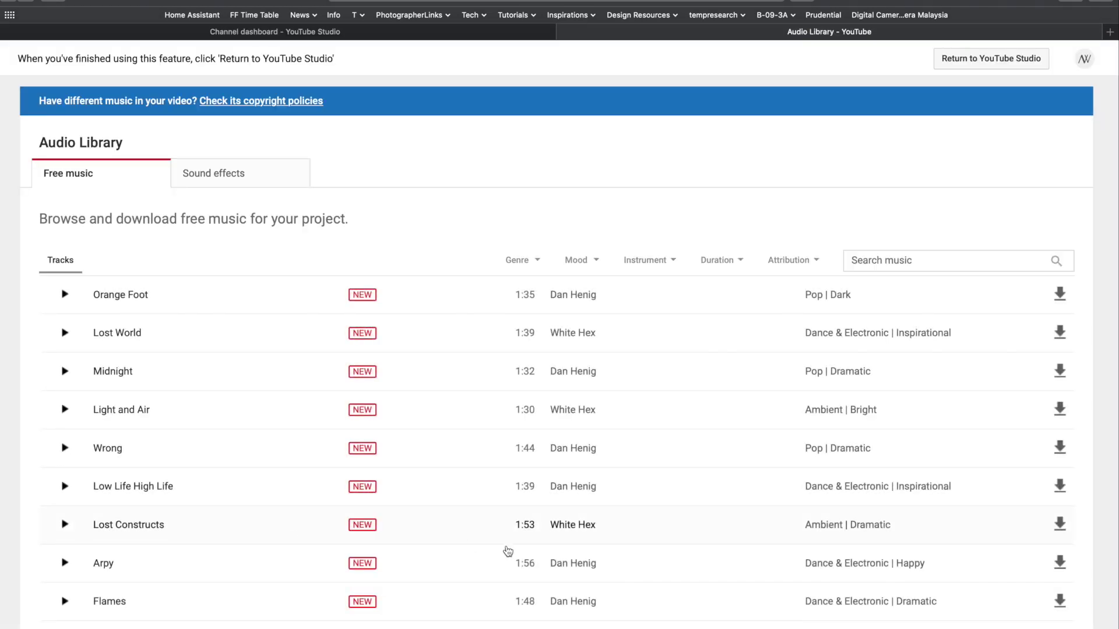
pyautogui.scroll(-2, 571, 546)
pyautogui.scroll(2, 571, 546)
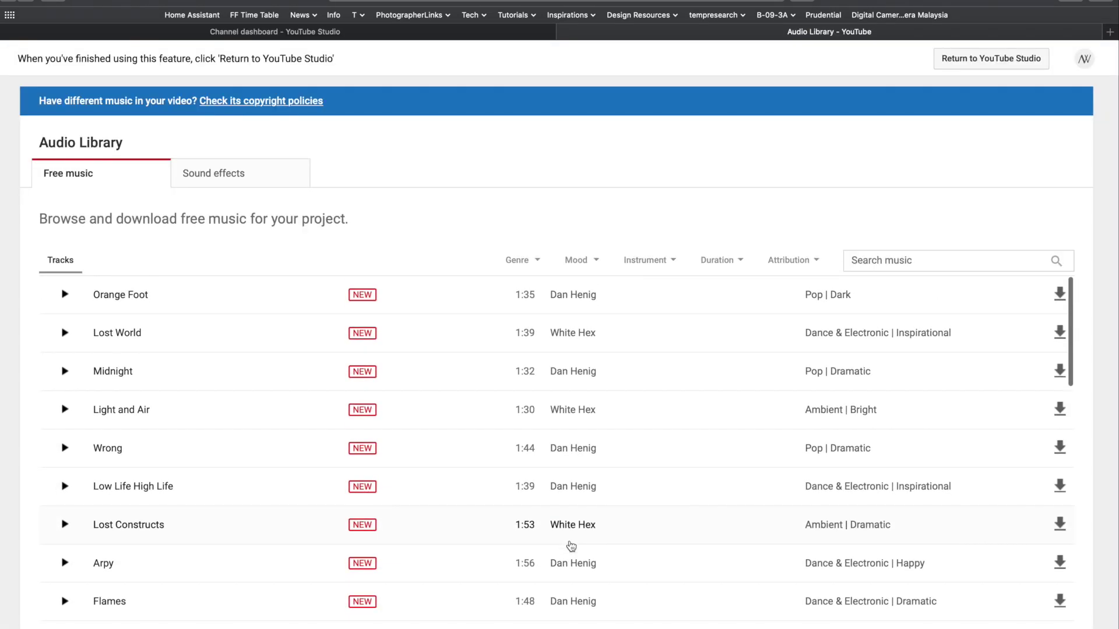
pyautogui.scroll(-8, 571, 546)
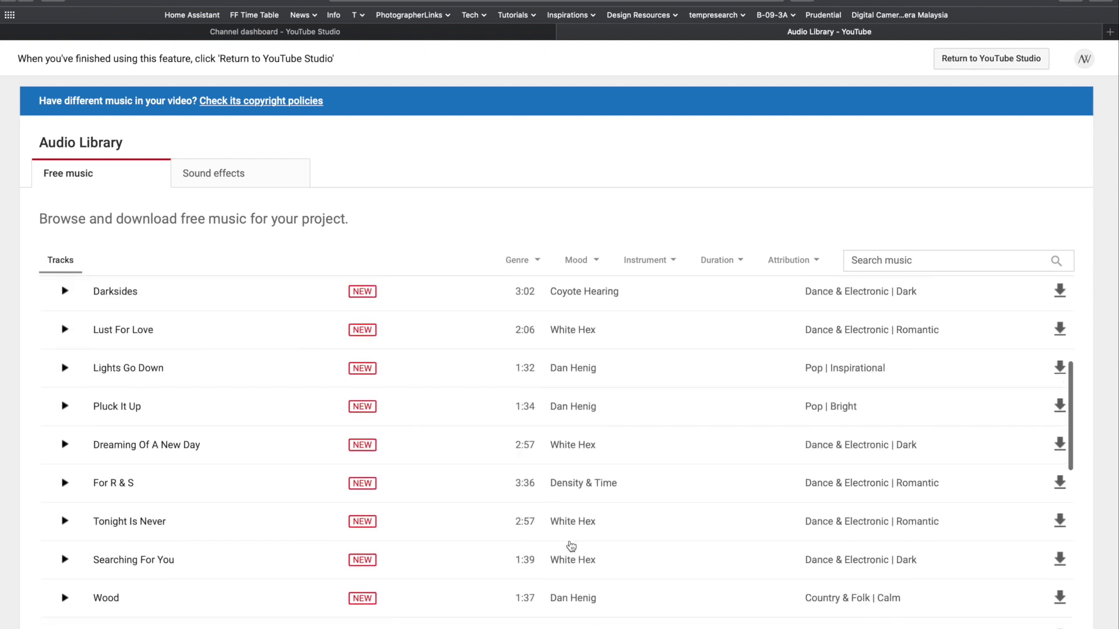